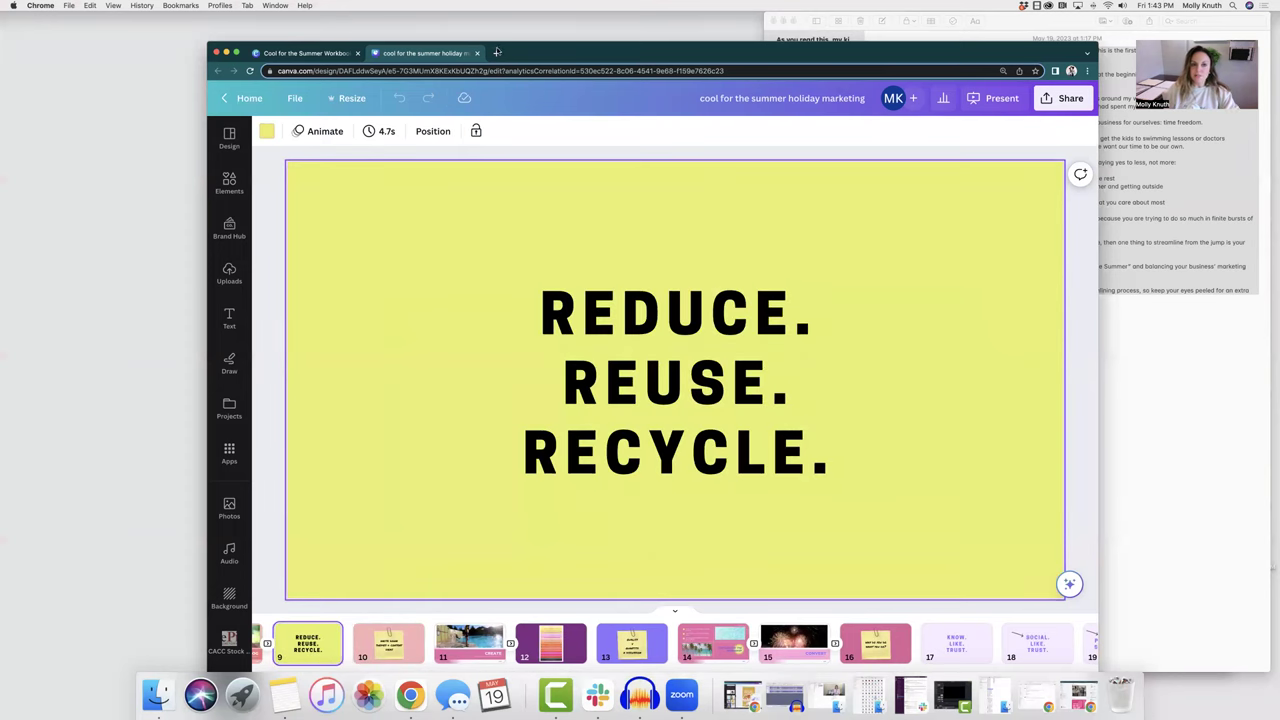
# Open Meta Business Suite at business.facebook.com/latest in a new browser tab and enlarge the browser window.
pyautogui.click(496, 53)
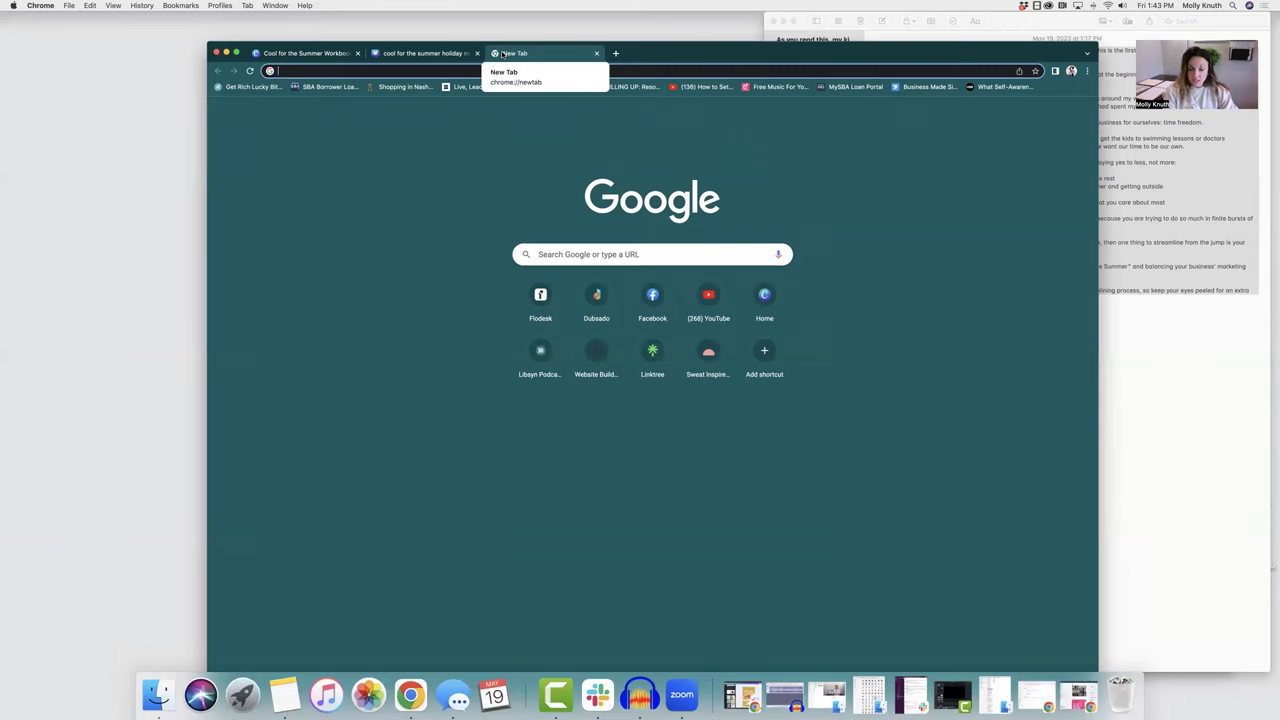
pyautogui.write('busin')
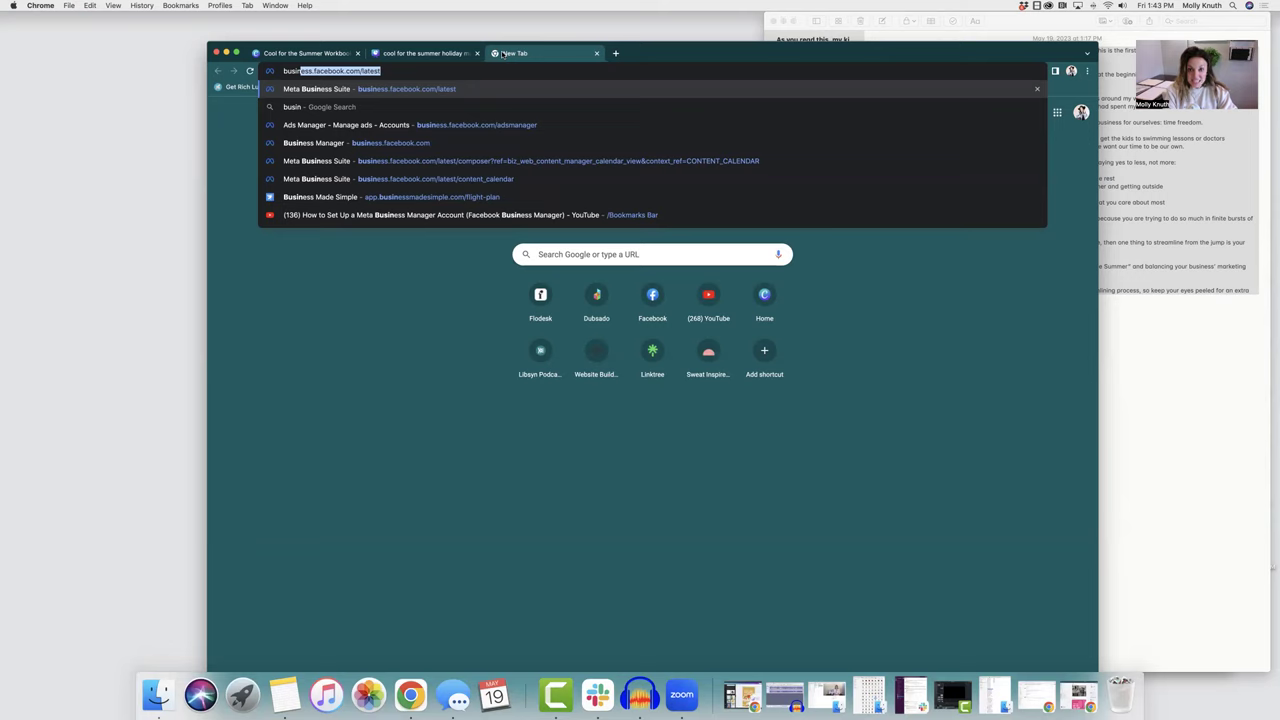
pyautogui.press('Return')
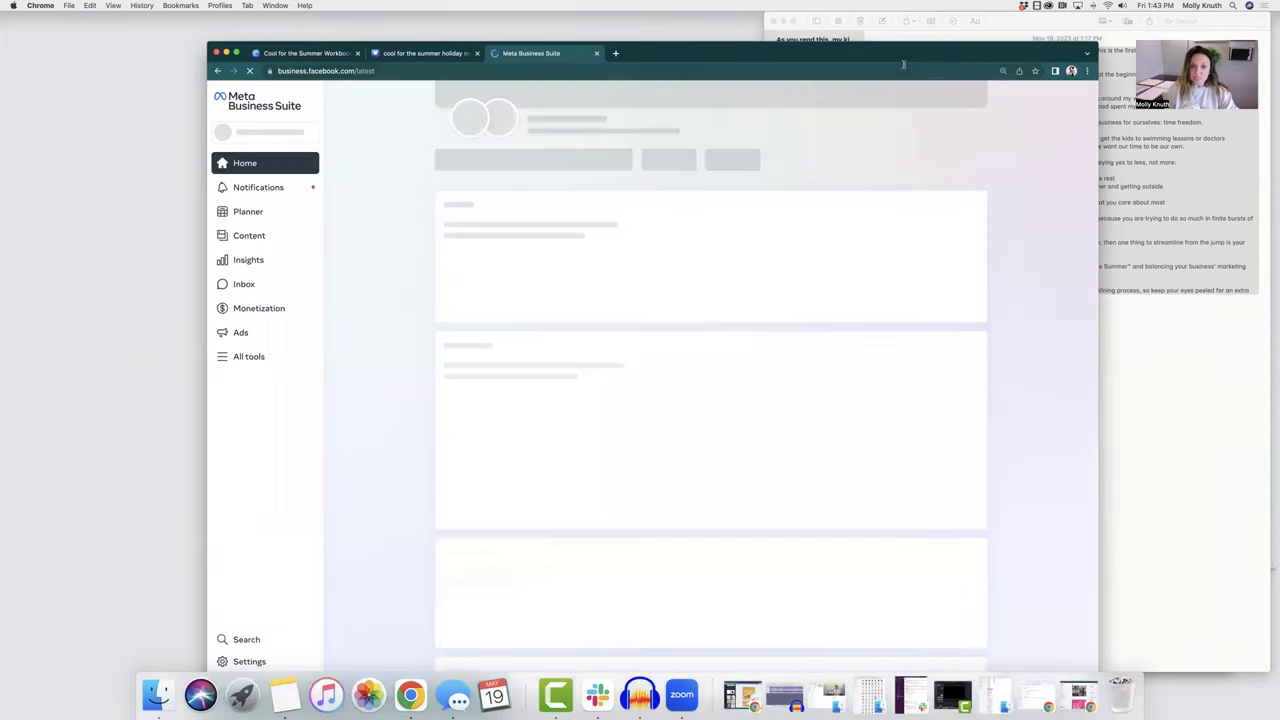
pyautogui.scroll(-3, 1070, 170)
pyautogui.moveTo(1098, 200); pyautogui.dragTo(1275, 200)
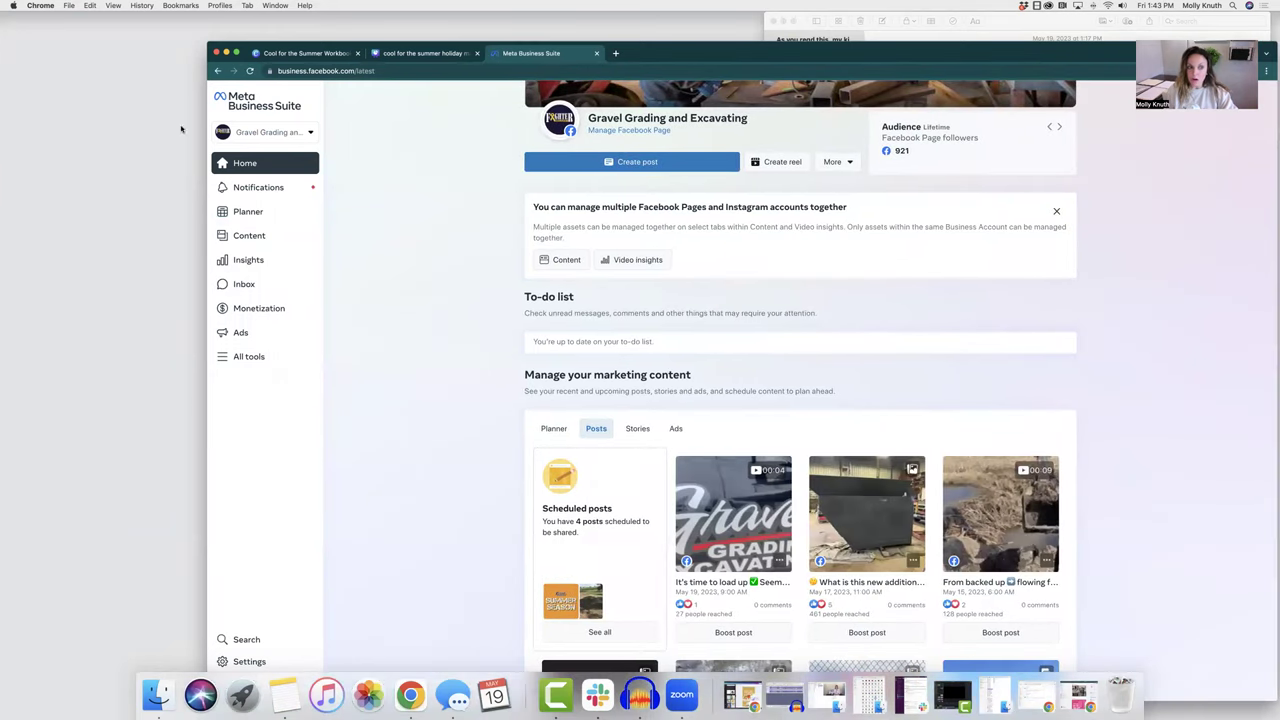
pyautogui.moveTo(961, 64); pyautogui.dragTo(952, 53)
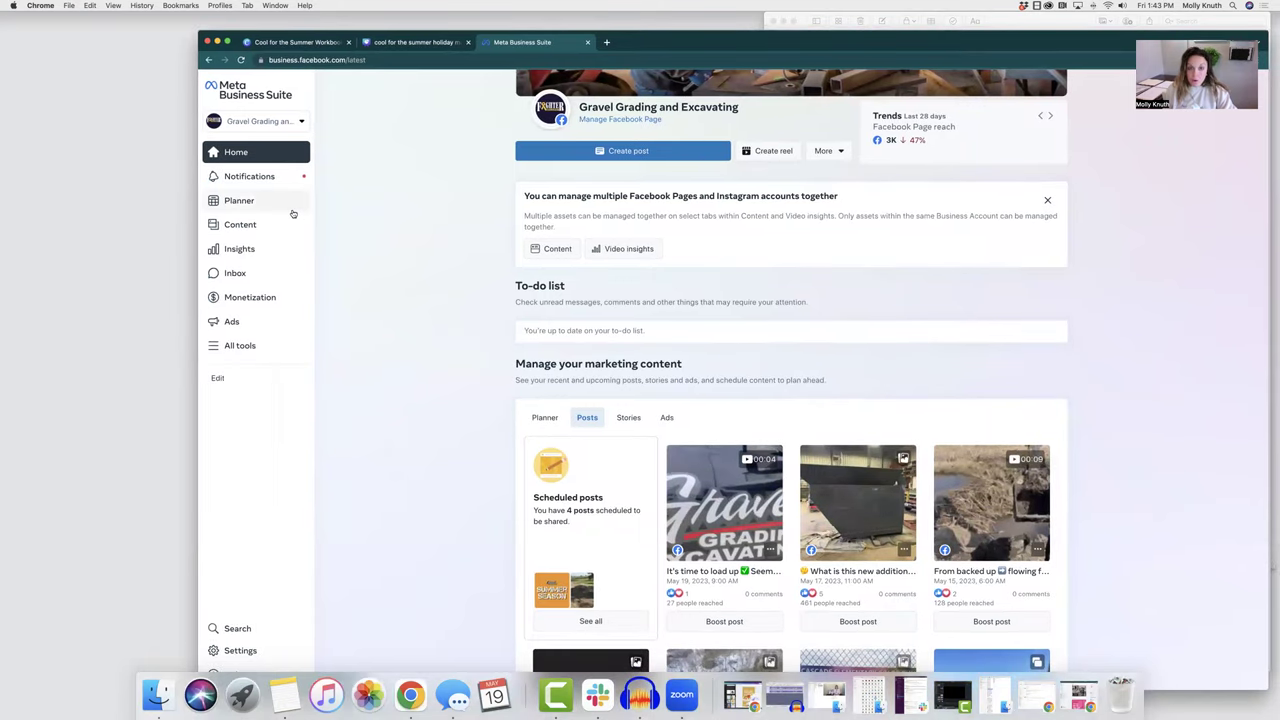
# Switch the active business account to the Molly Knuth Media page with its linked Facebook and Instagram profiles.
pyautogui.click(252, 121)
pyautogui.scroll(-1, 284, 338)
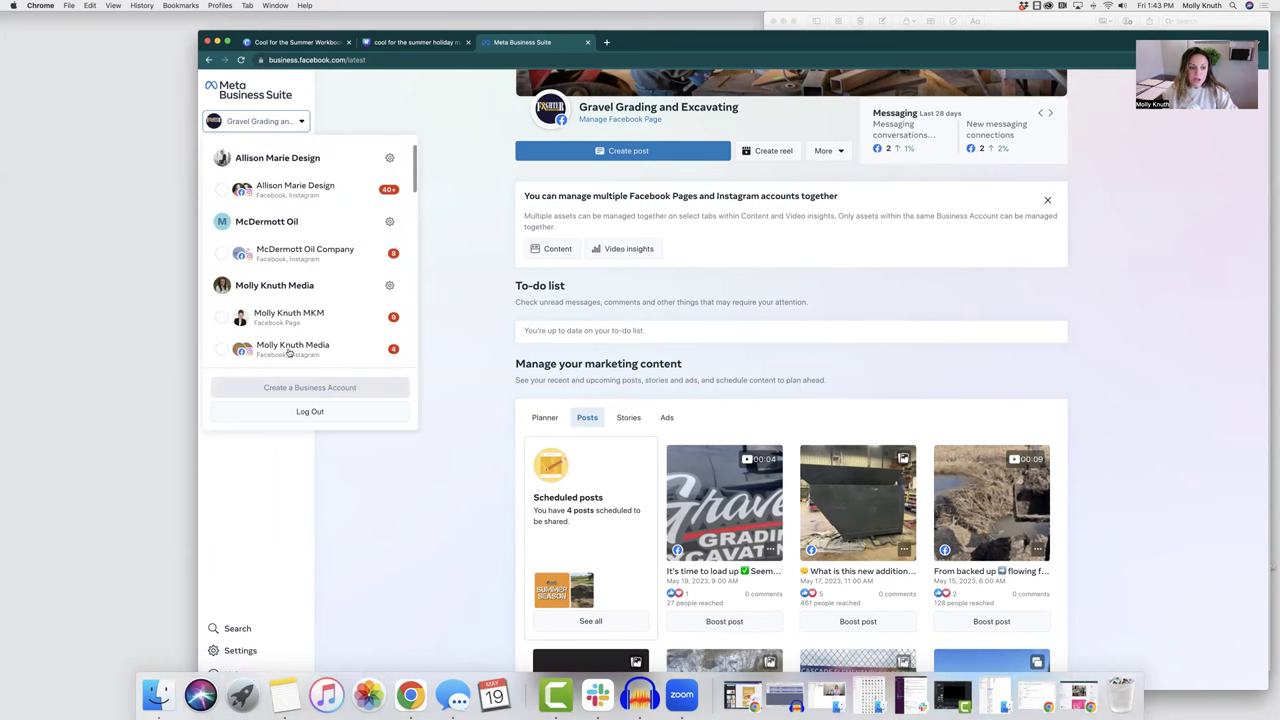
pyautogui.click(276, 354)
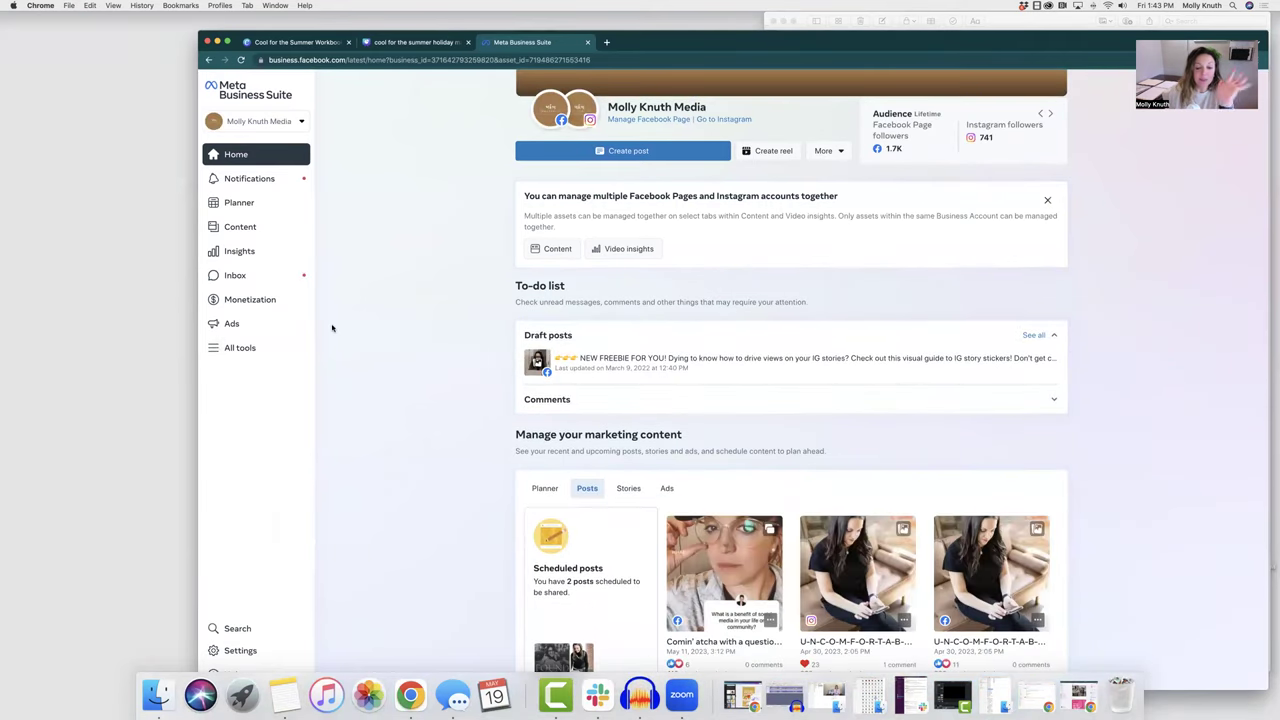
# Look at the Planner calendar, and open the account's Insights overview with the weekly review dismissed.
pyautogui.click(228, 202)
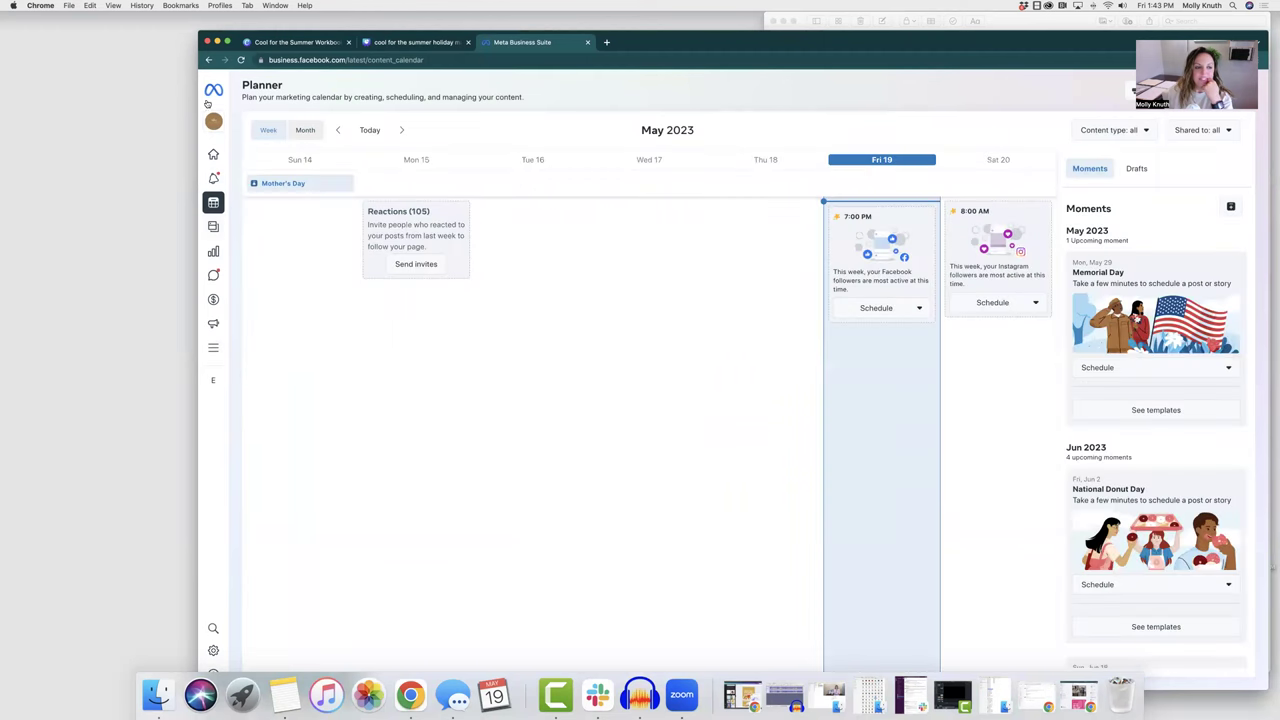
pyautogui.click(212, 252)
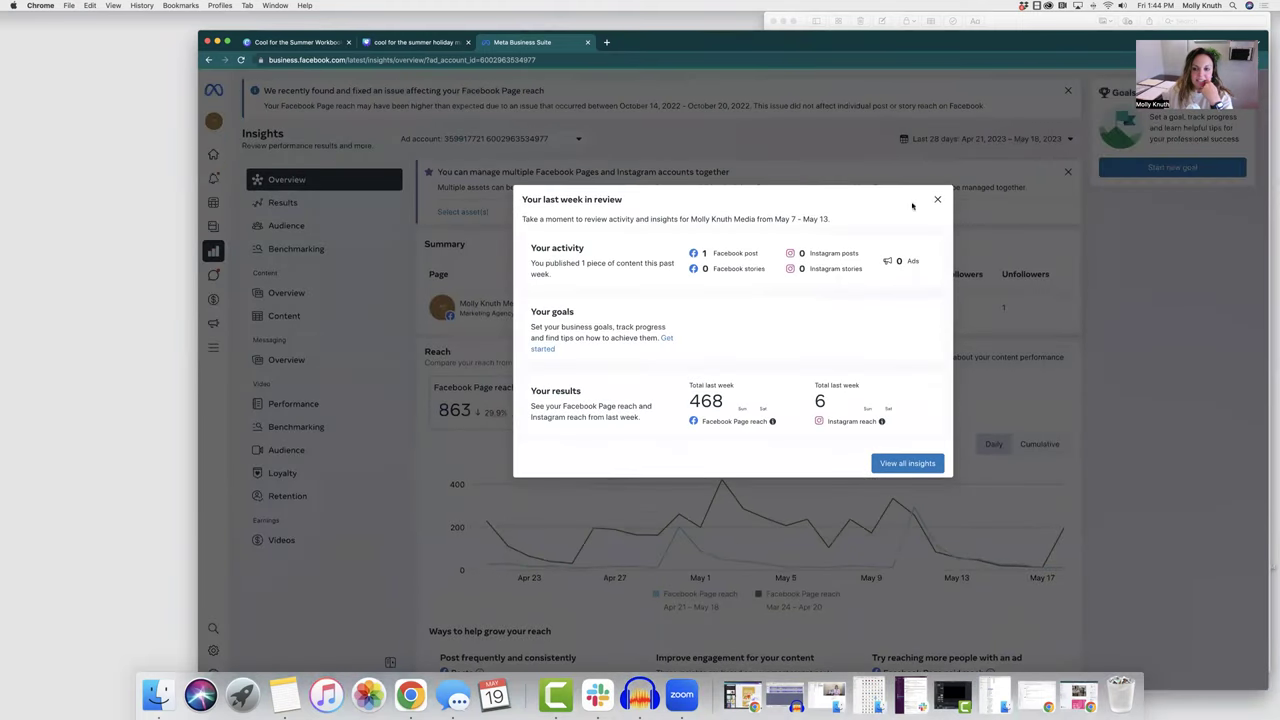
pyautogui.click(938, 199)
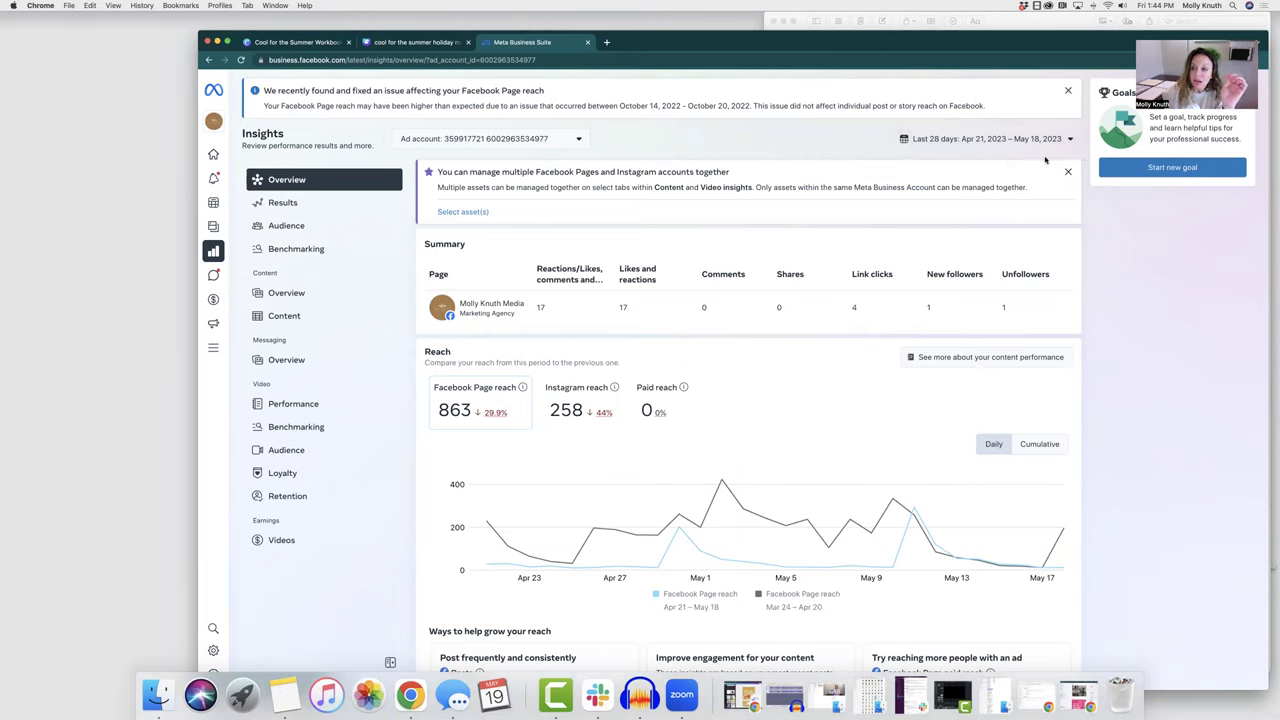
# Choose a custom date range for the Insights overview and set its start date to June 1, 2022.
pyautogui.click(1066, 139)
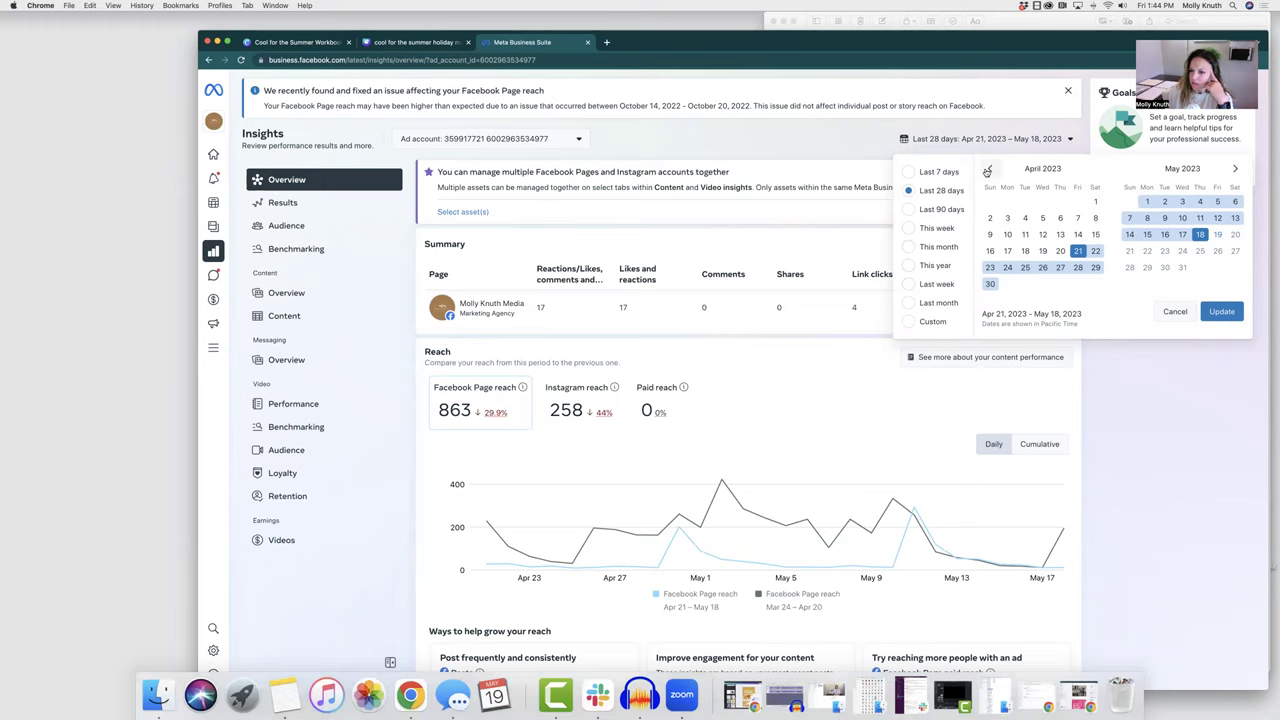
pyautogui.click(921, 323)
pyautogui.click(992, 170)
pyautogui.click(992, 170)
pyautogui.click(992, 170)
pyautogui.click(992, 170)
pyautogui.click(997, 174)
pyautogui.click(997, 174)
pyautogui.click(997, 174)
pyautogui.click(997, 174)
pyautogui.click(997, 174)
pyautogui.click(997, 174)
pyautogui.click(1042, 201)
# Set the custom range's end date to May 1, 2023 and update the Insights data.
pyautogui.click(1233, 170)
pyautogui.click(1233, 170)
pyautogui.click(1233, 170)
pyautogui.click(1233, 170)
pyautogui.click(1233, 170)
pyautogui.click(1233, 170)
pyautogui.click(1233, 170)
pyautogui.click(1233, 170)
pyautogui.click(1233, 170)
pyautogui.click(1233, 170)
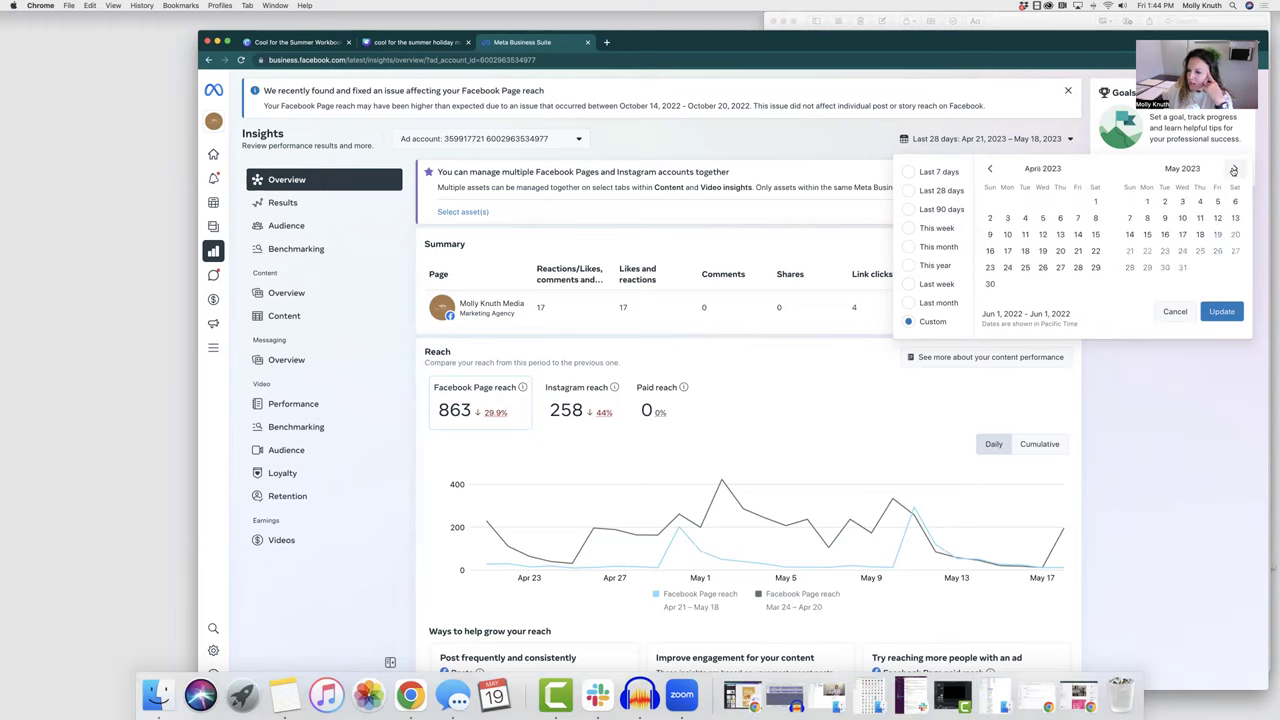
pyautogui.click(1148, 201)
pyautogui.click(1234, 317)
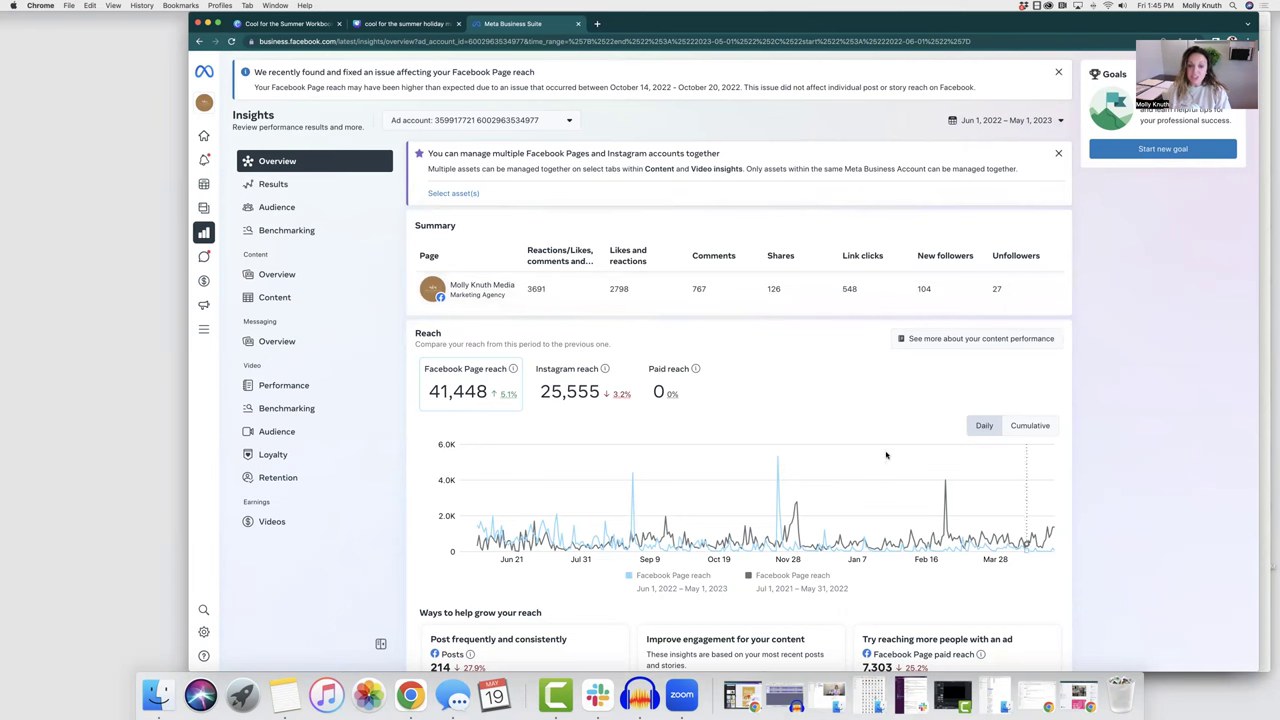
# Examine the Facebook and Instagram reach figures, the top content behind the graph's peaks, and the follower and messaging charts.
pyautogui.scroll(-3, 865, 440)
pyautogui.scroll(-1, 865, 440)
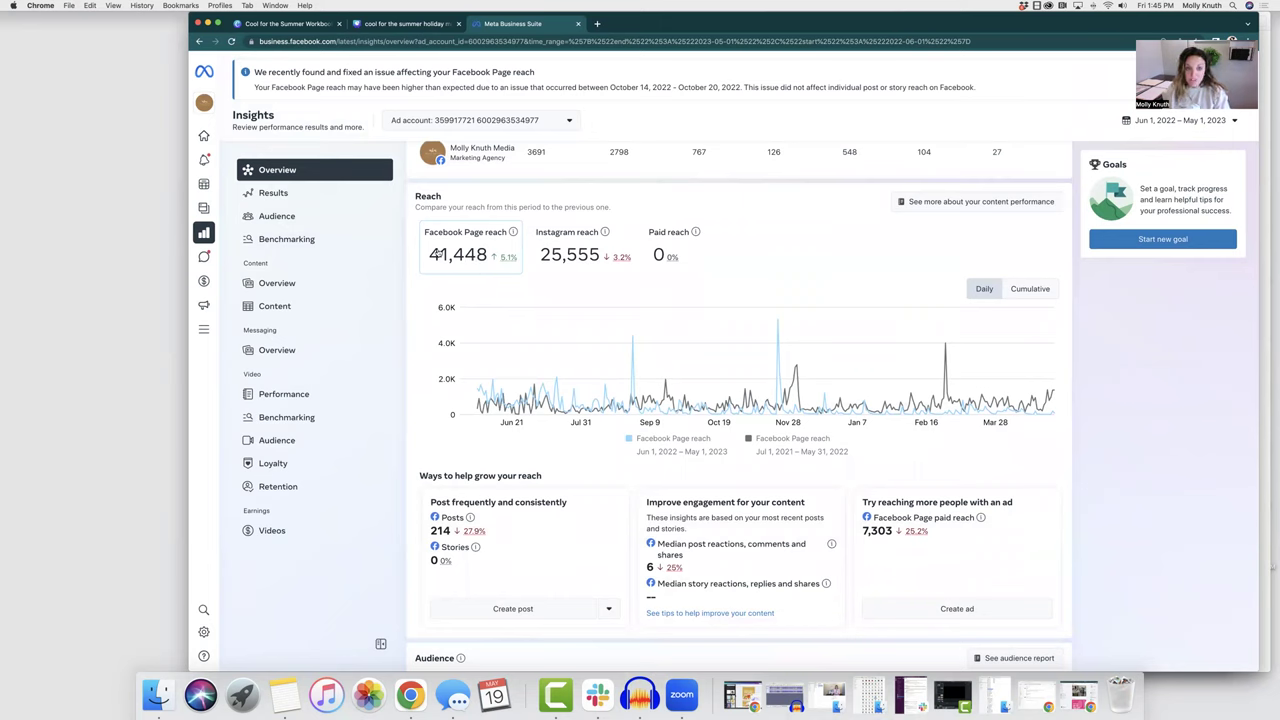
pyautogui.moveTo(493, 266)
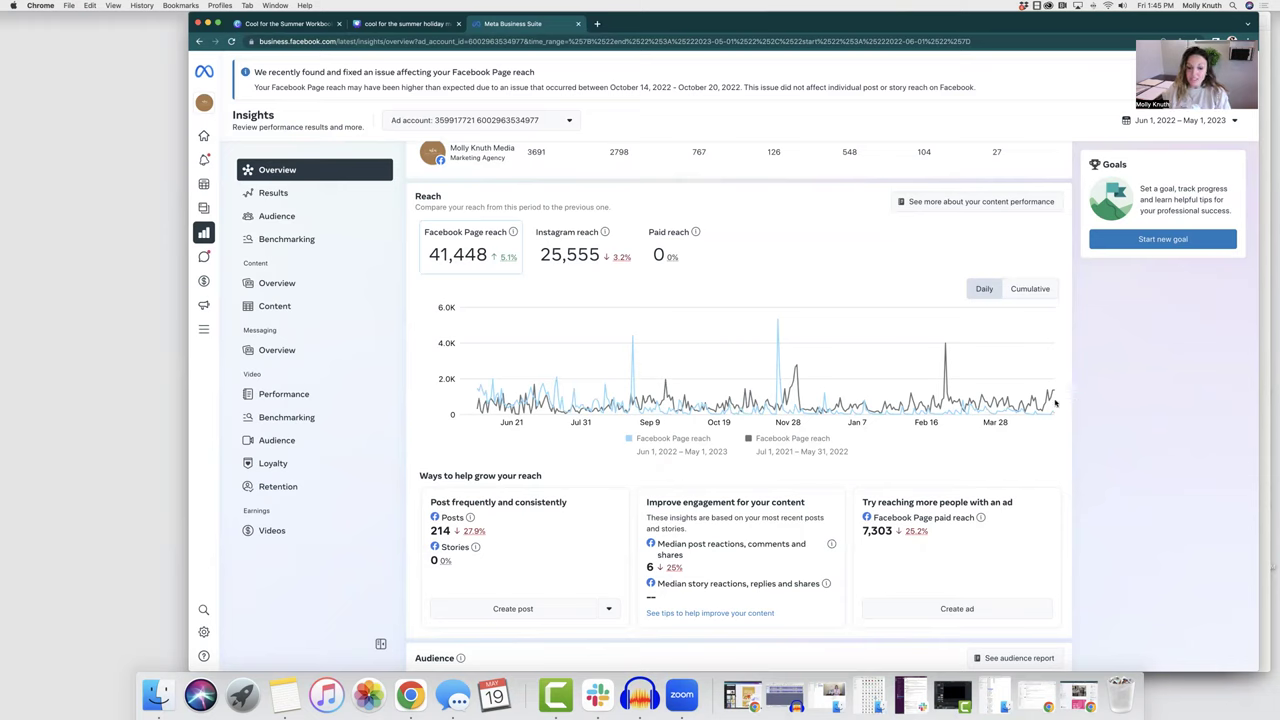
pyautogui.moveTo(633, 368)
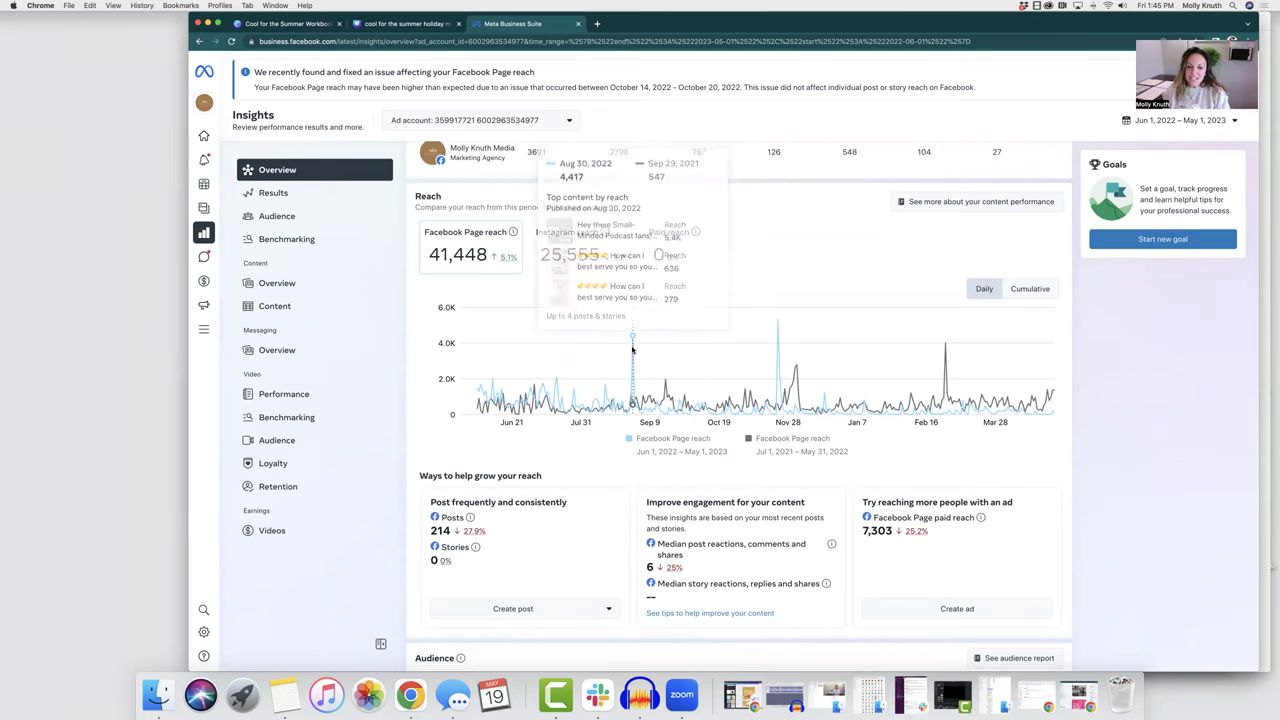
pyautogui.moveTo(632, 338)
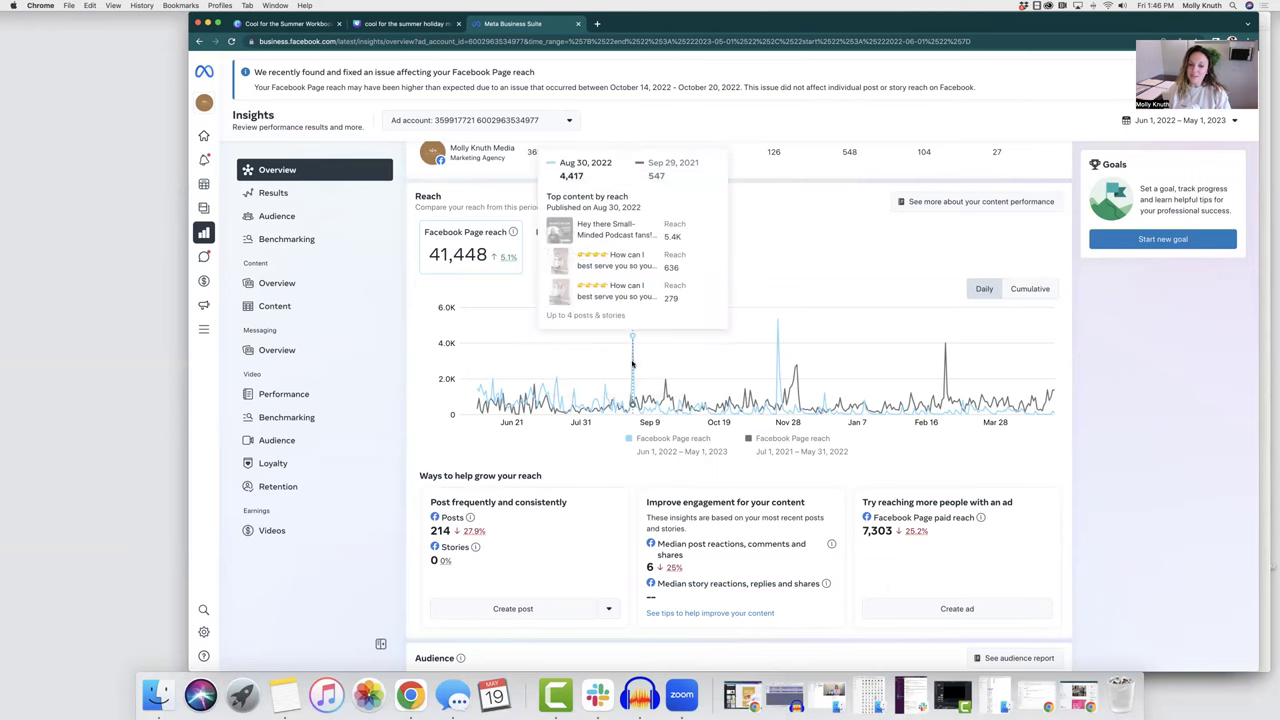
pyautogui.moveTo(777, 370)
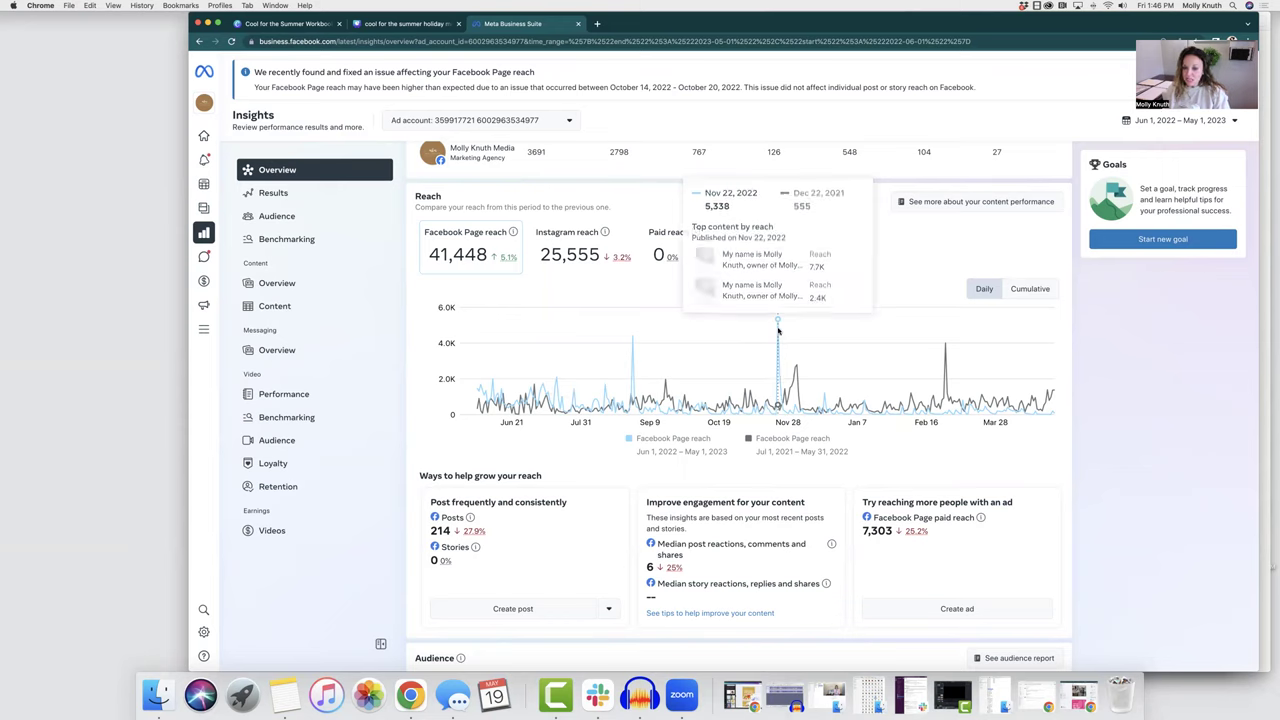
pyautogui.moveTo(778, 333)
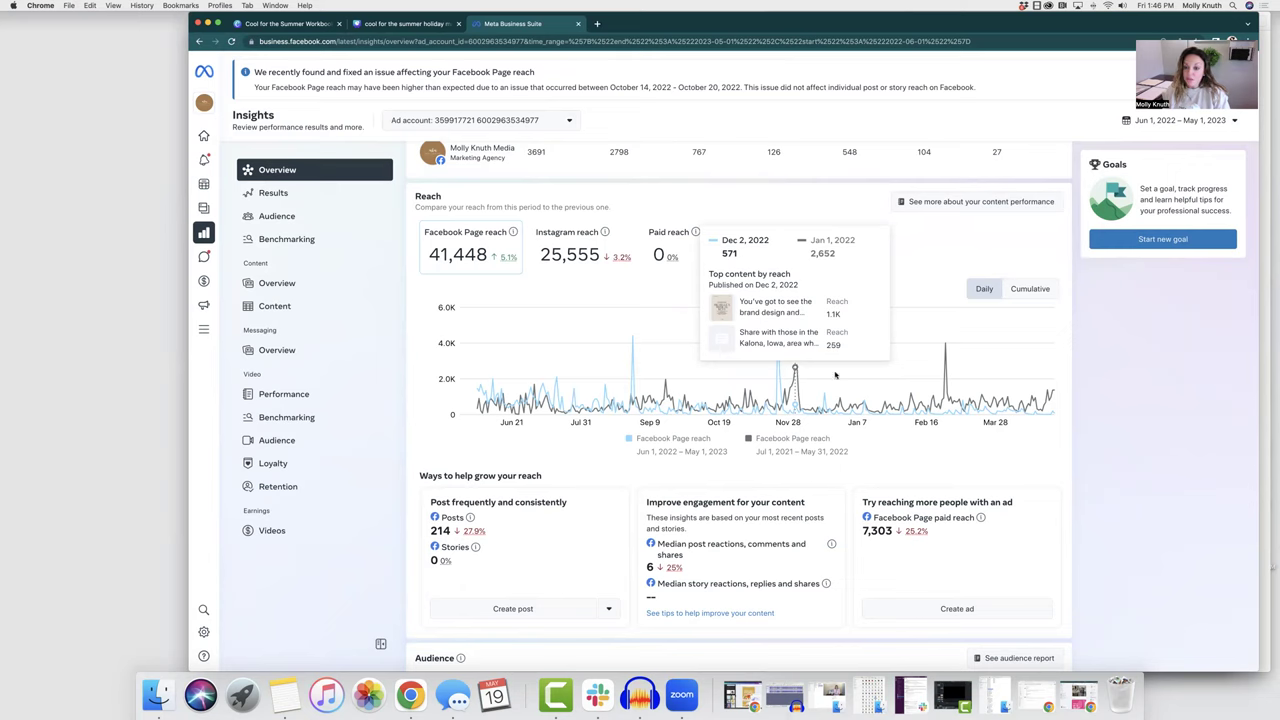
pyautogui.moveTo(945, 370)
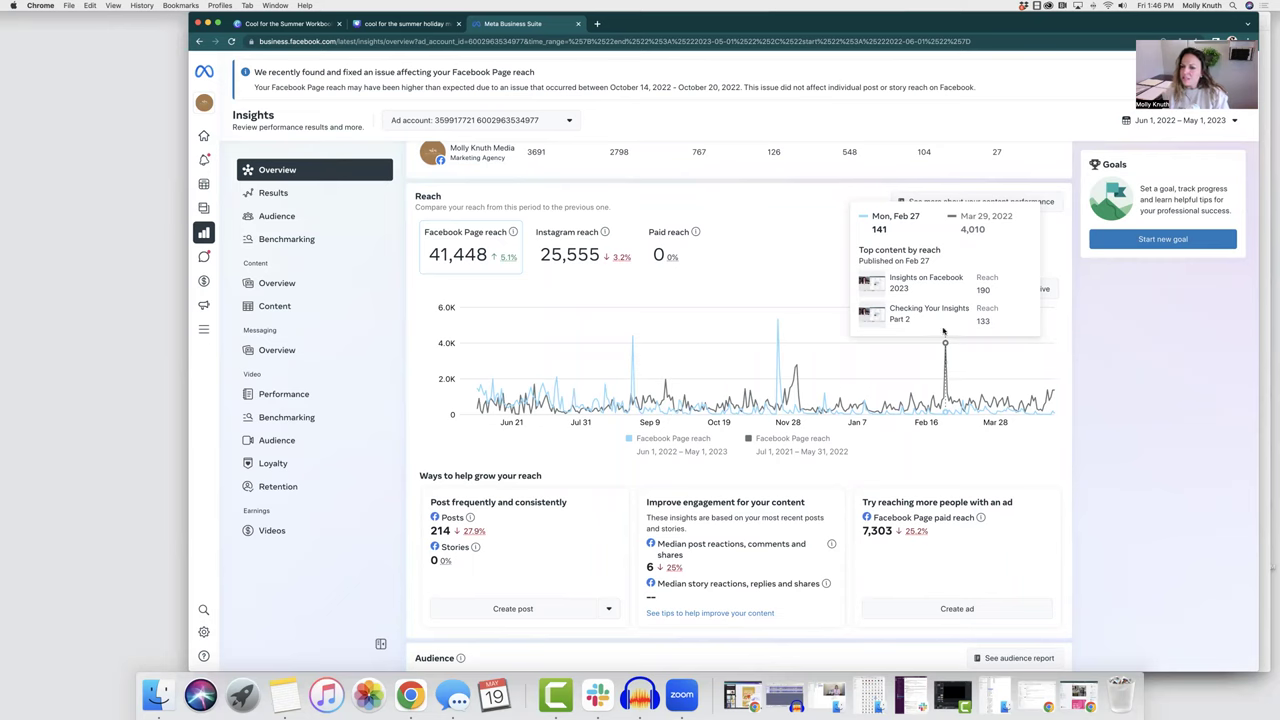
pyautogui.moveTo(946, 399)
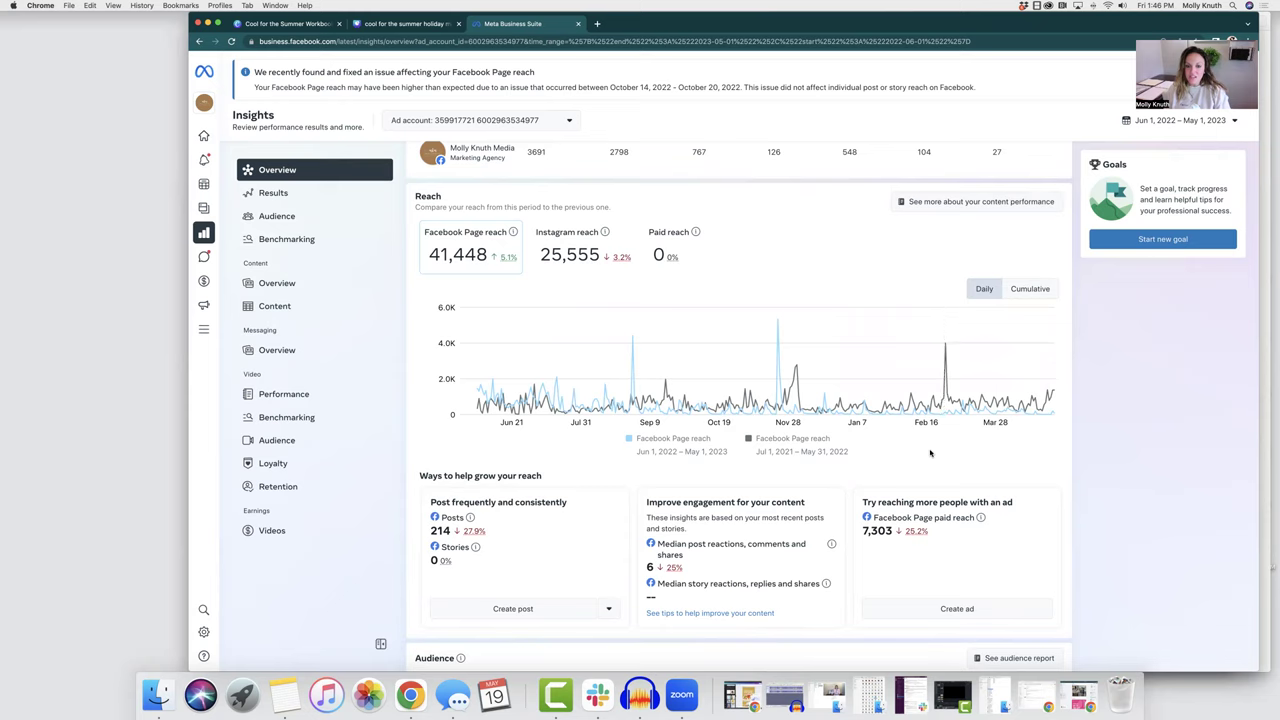
pyautogui.scroll(-10, 930, 450)
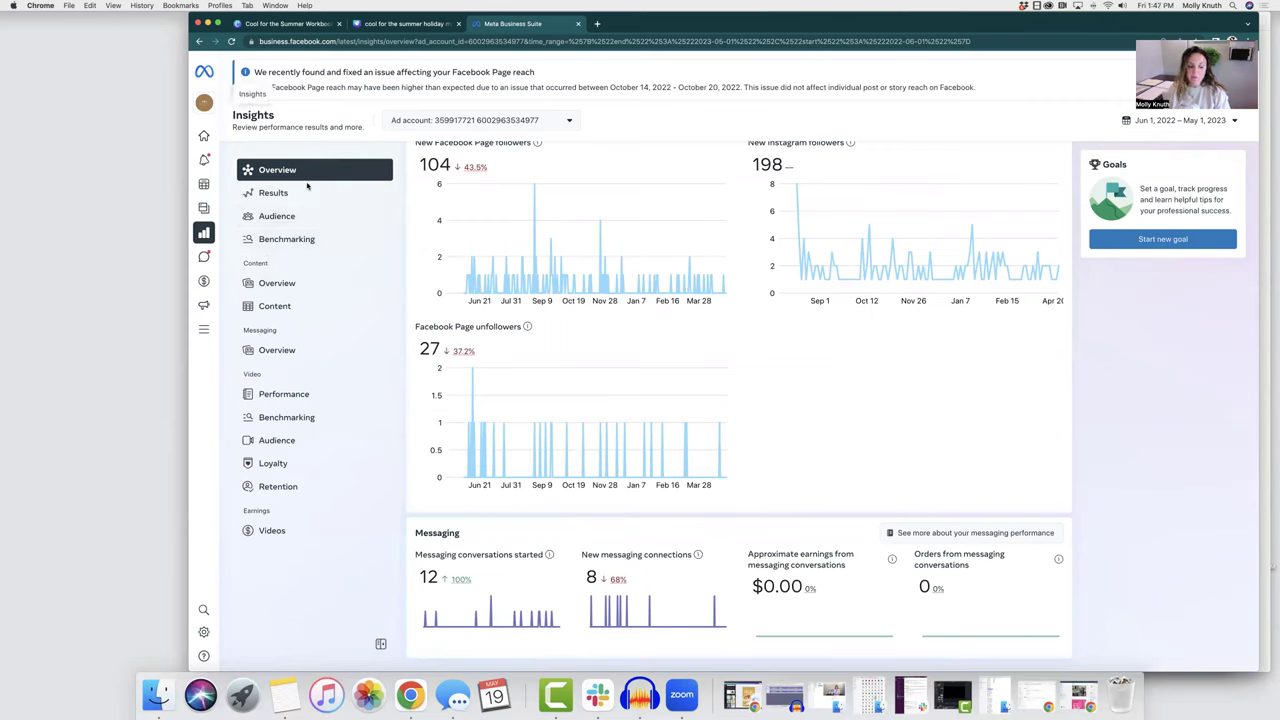
# Open the Insights list of all individual content and shift the browser window so the metric columns are readable.
pyautogui.click(275, 306)
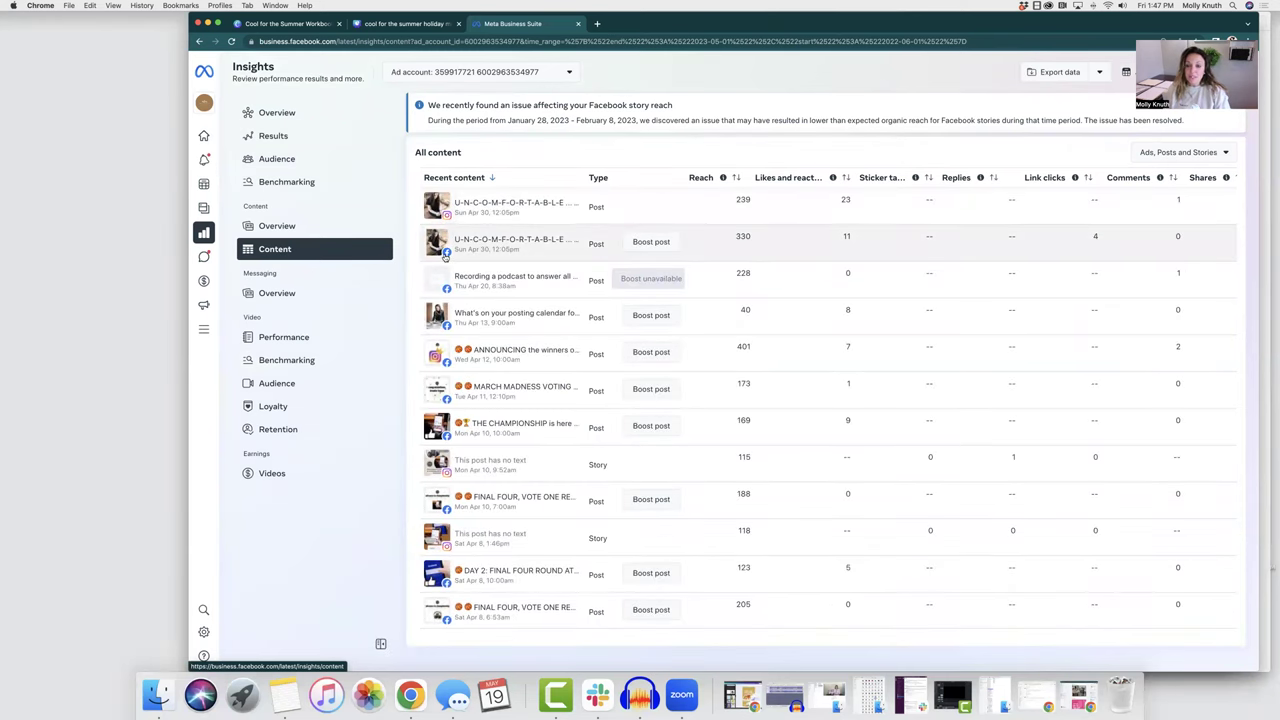
pyautogui.moveTo(445, 254)
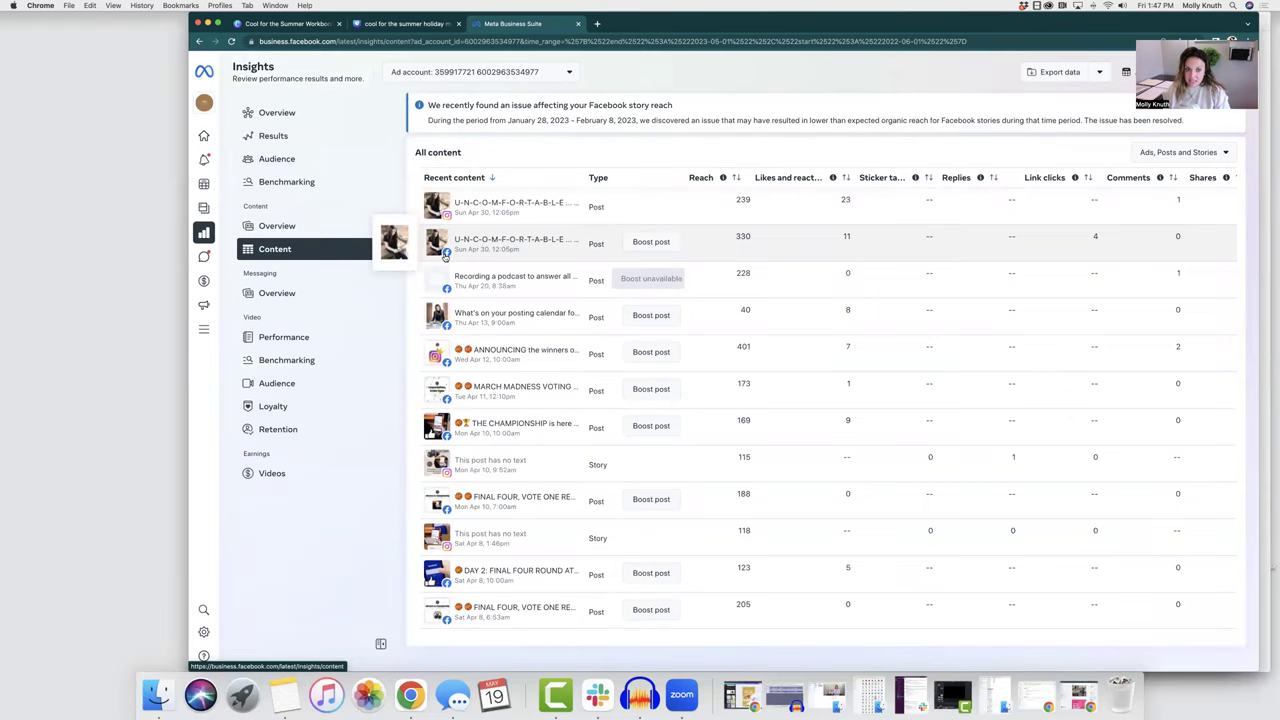
pyautogui.moveTo(955, 10); pyautogui.dragTo(879, 10)
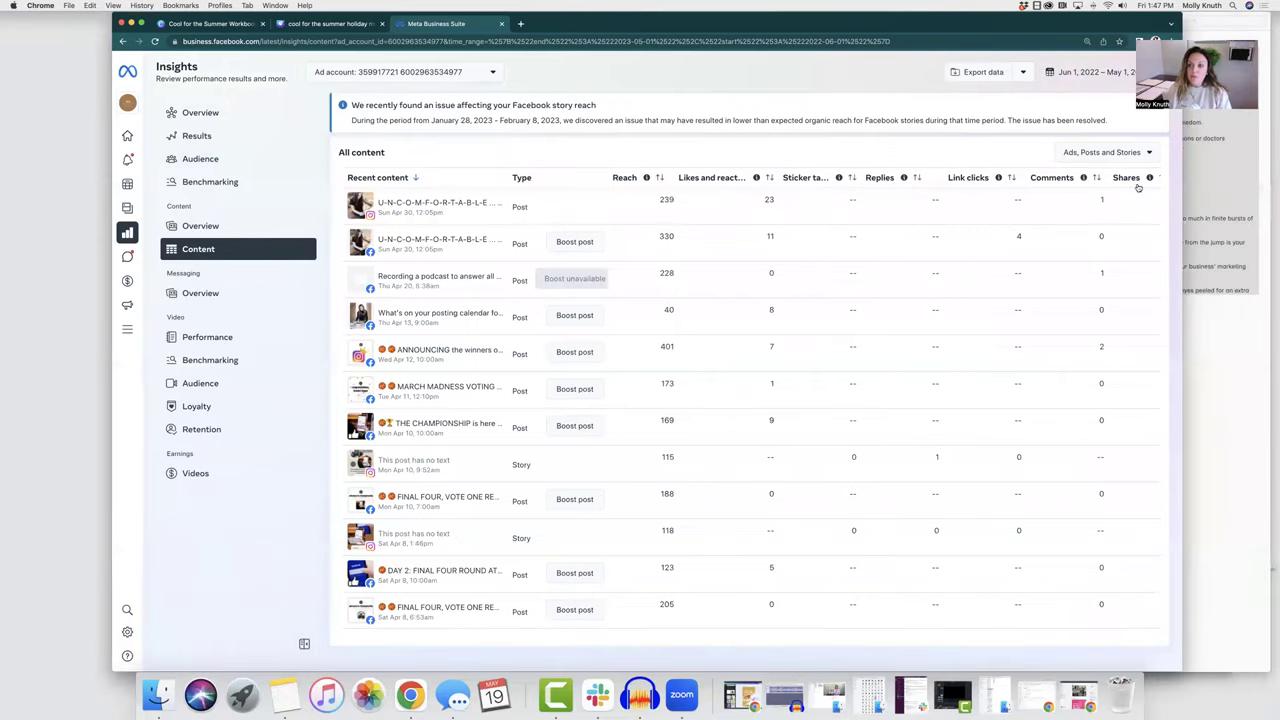
# Limit the content list to Facebook and Instagram posts, excluding ads and stories, and sort it by highest reach.
pyautogui.click(1080, 156)
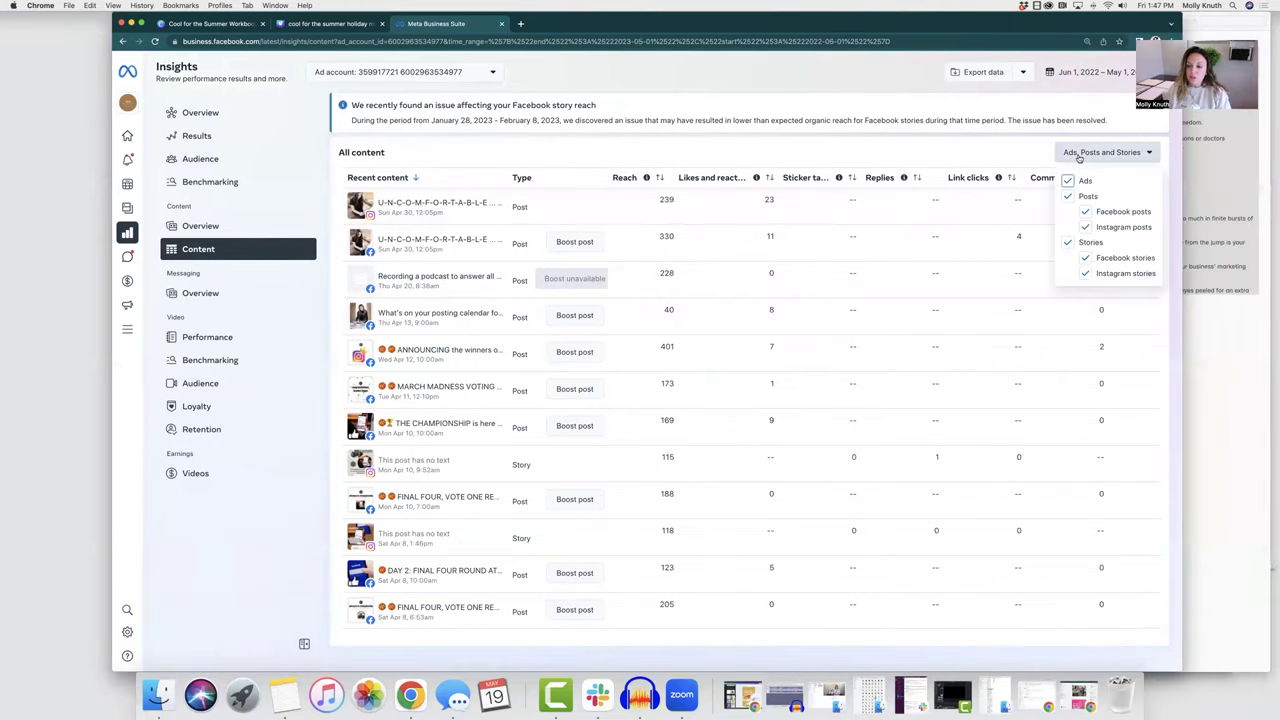
pyautogui.click(1068, 181)
pyautogui.click(1068, 244)
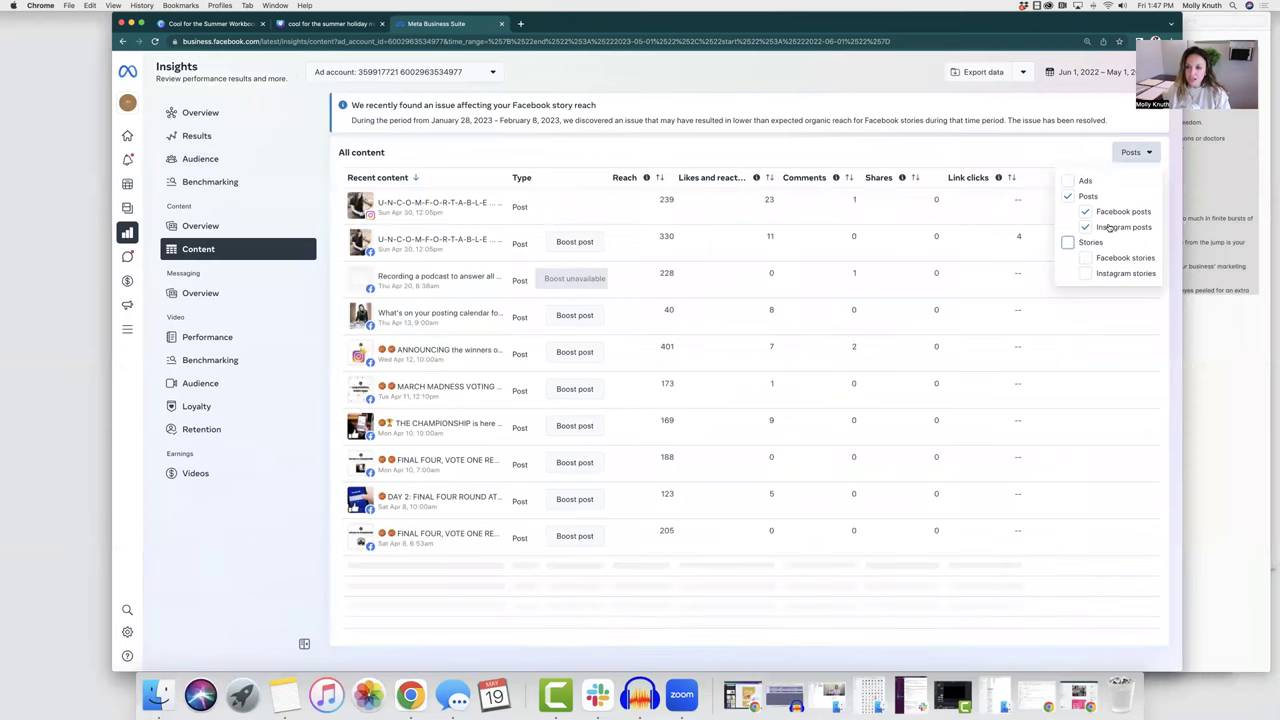
pyautogui.click(935, 145)
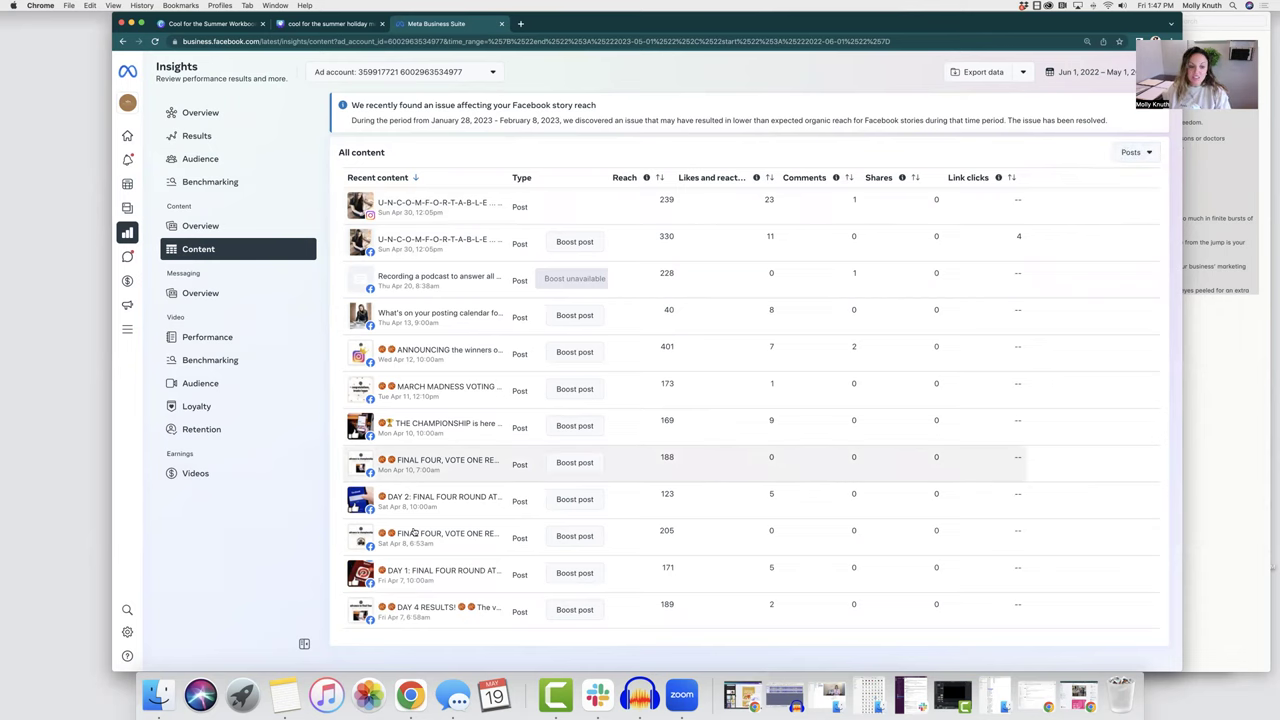
pyautogui.click(660, 177)
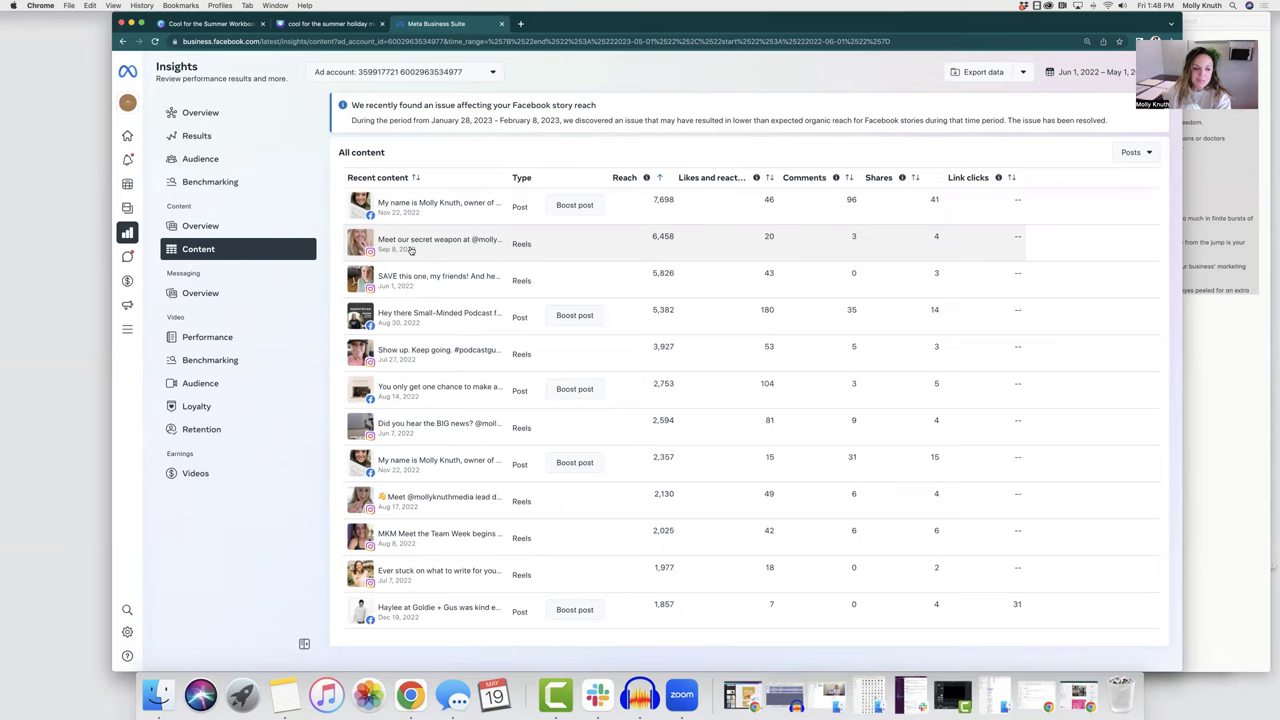
# Review the June 1, 2022 reel's details and read through the highest-reach posts in the content list.
pyautogui.click(450, 280)
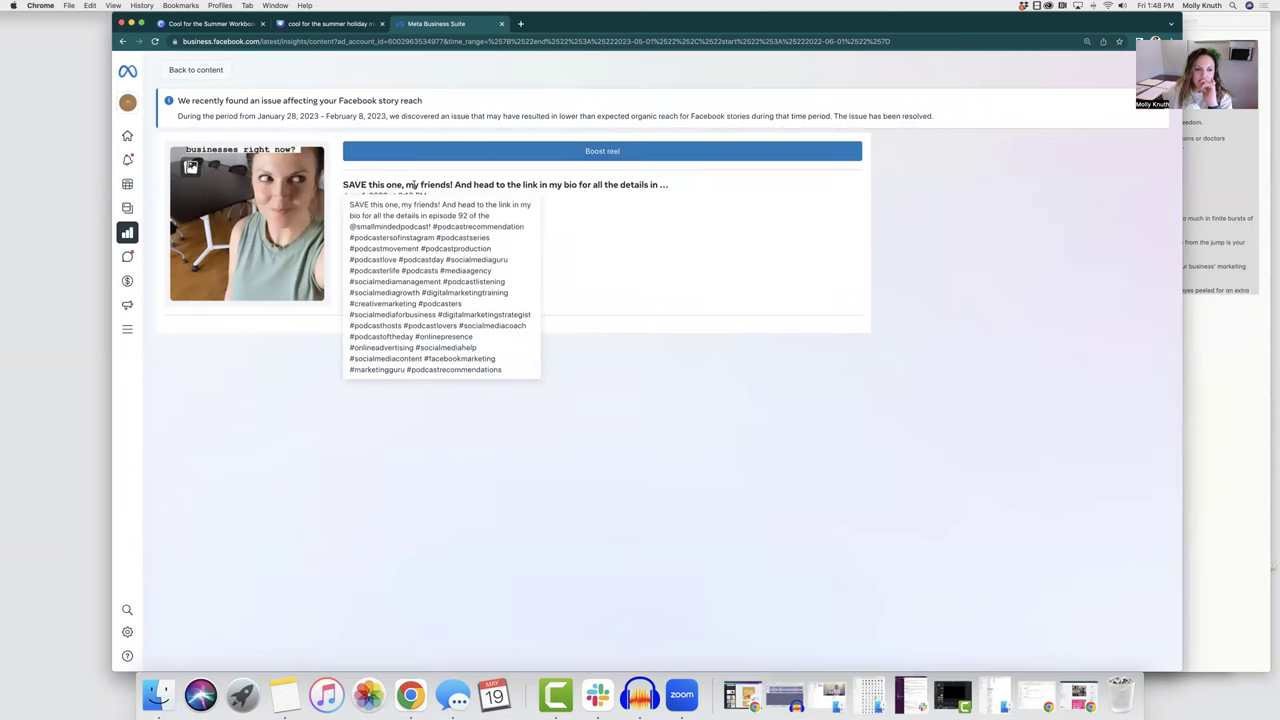
pyautogui.click(196, 69)
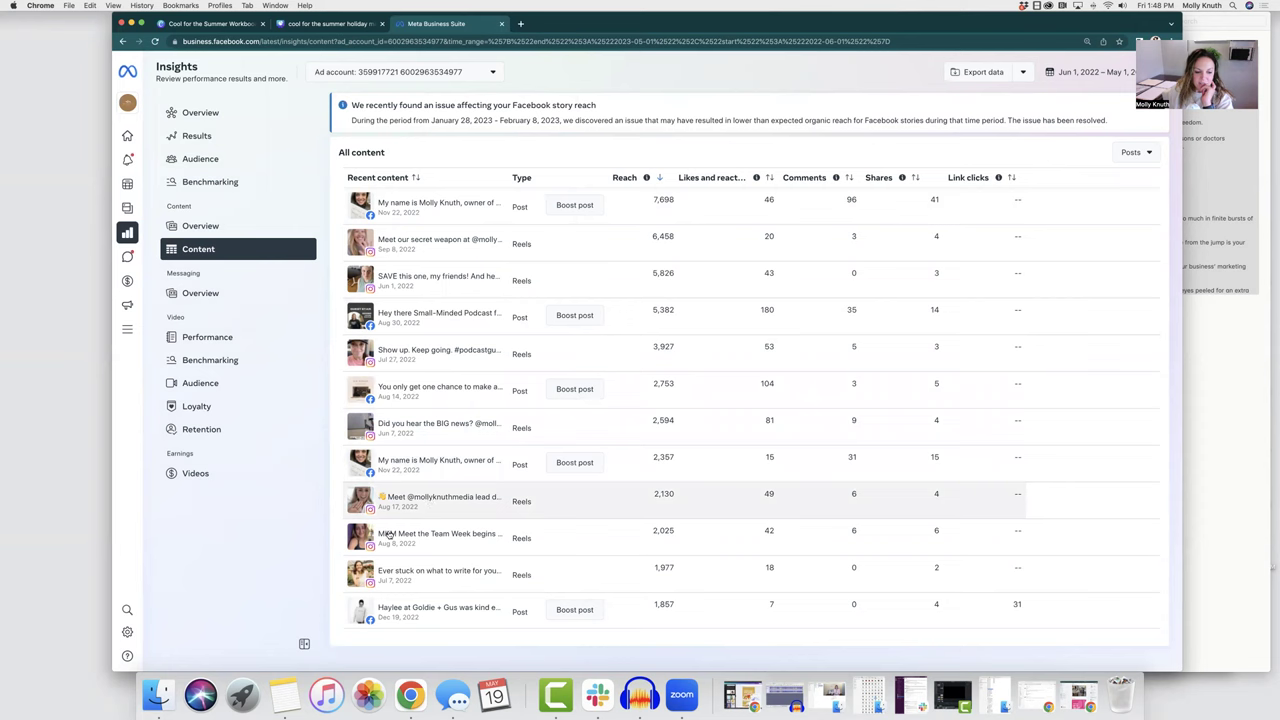
pyautogui.scroll(-2, 385, 570)
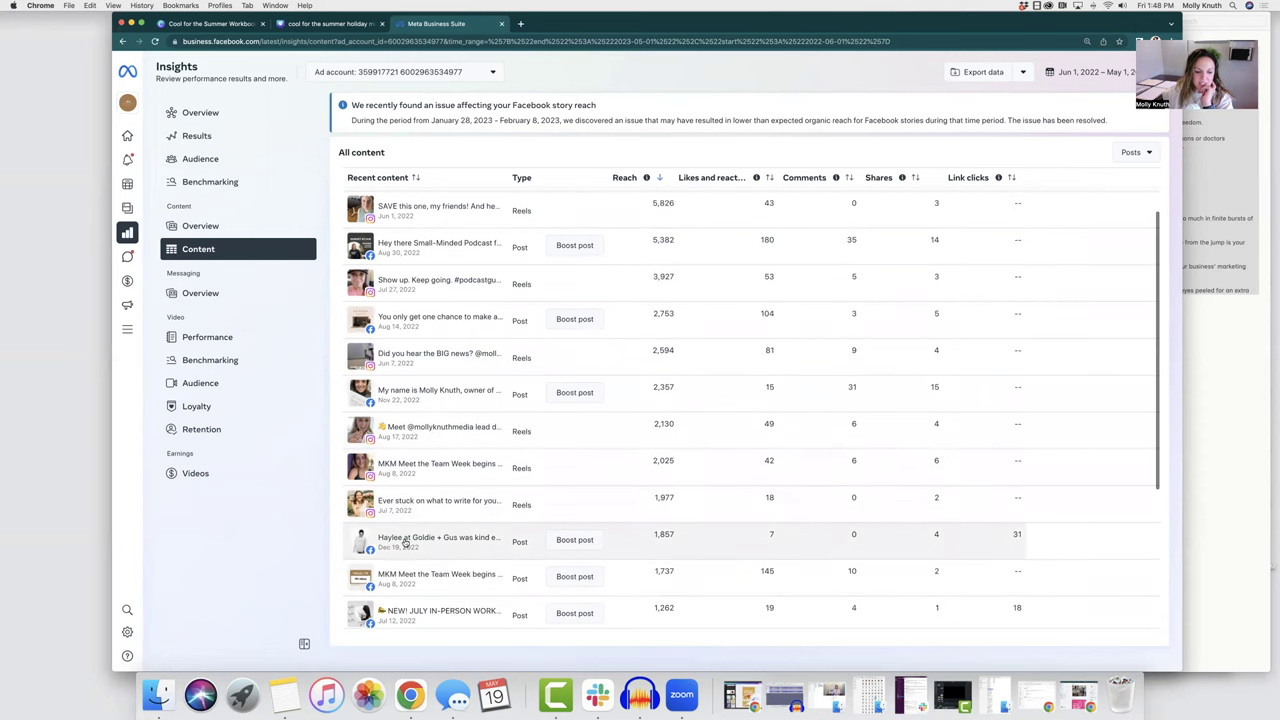
pyautogui.scroll(2, 416, 478)
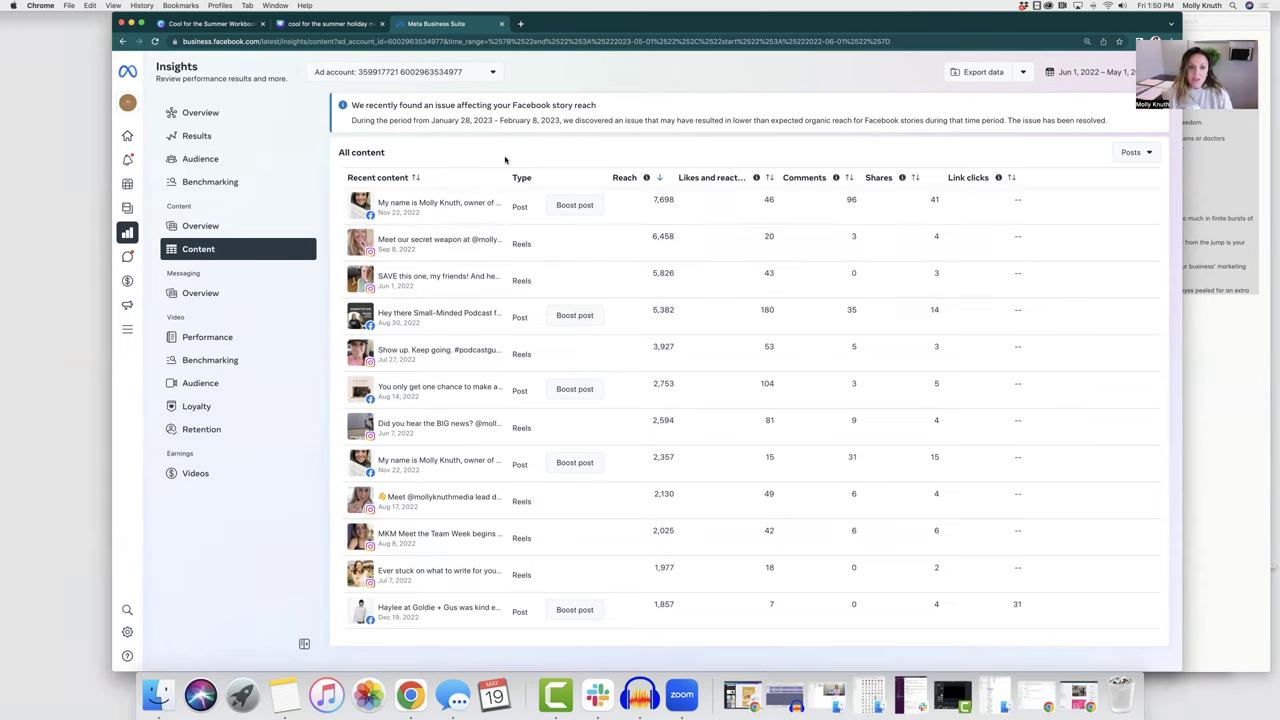
pyautogui.scroll(-1, 491, 268)
pyautogui.scroll(1, 489, 256)
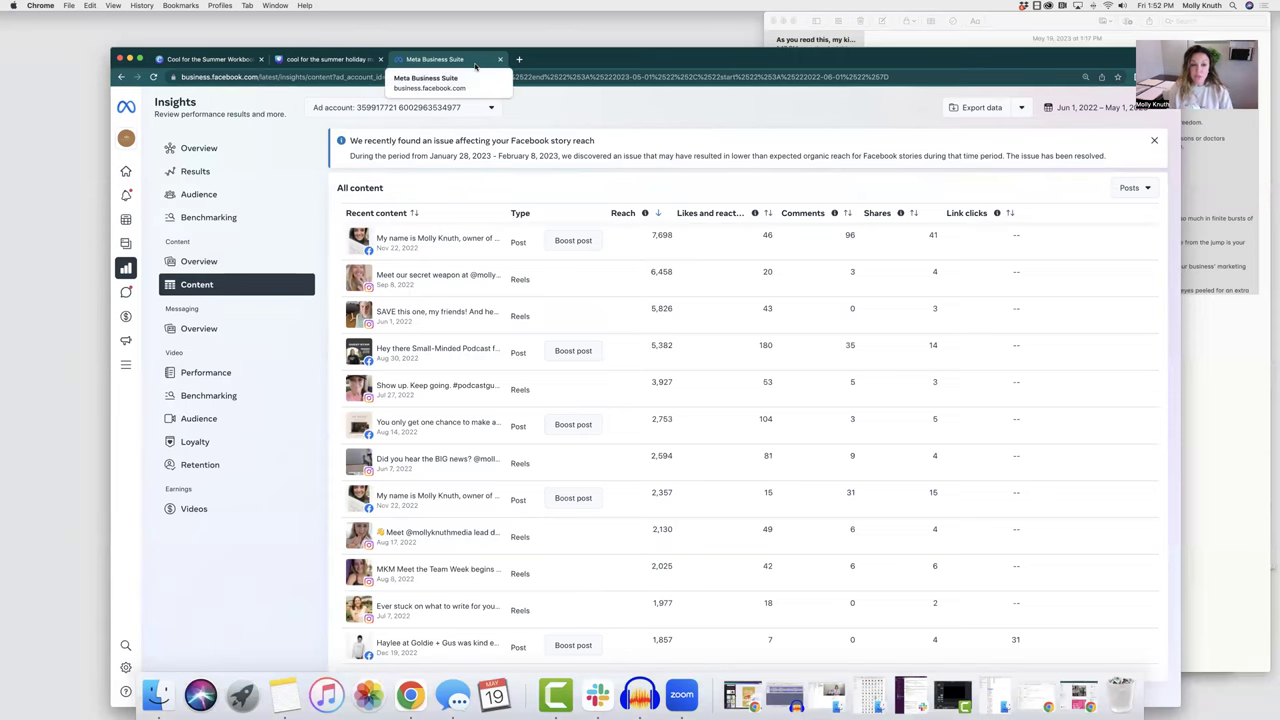
# Open flodesk.com in a new browser tab and go to the account login.
pyautogui.click(517, 59)
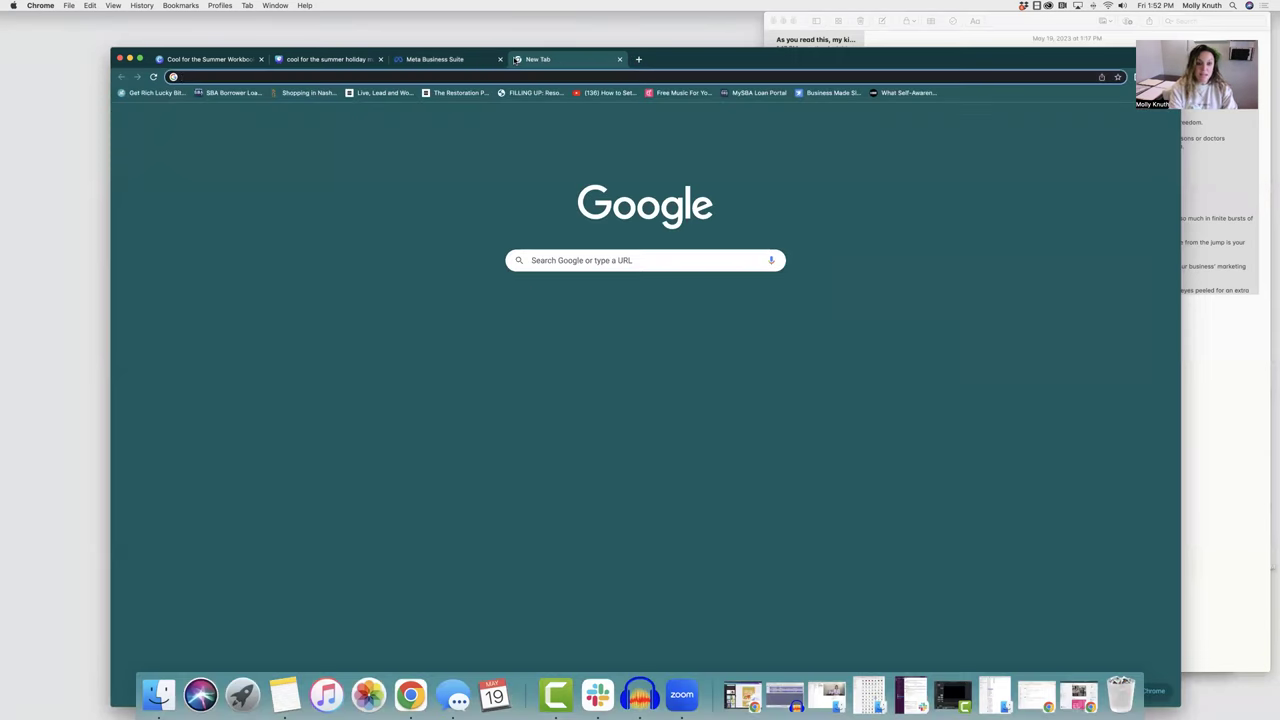
pyautogui.write('flod')
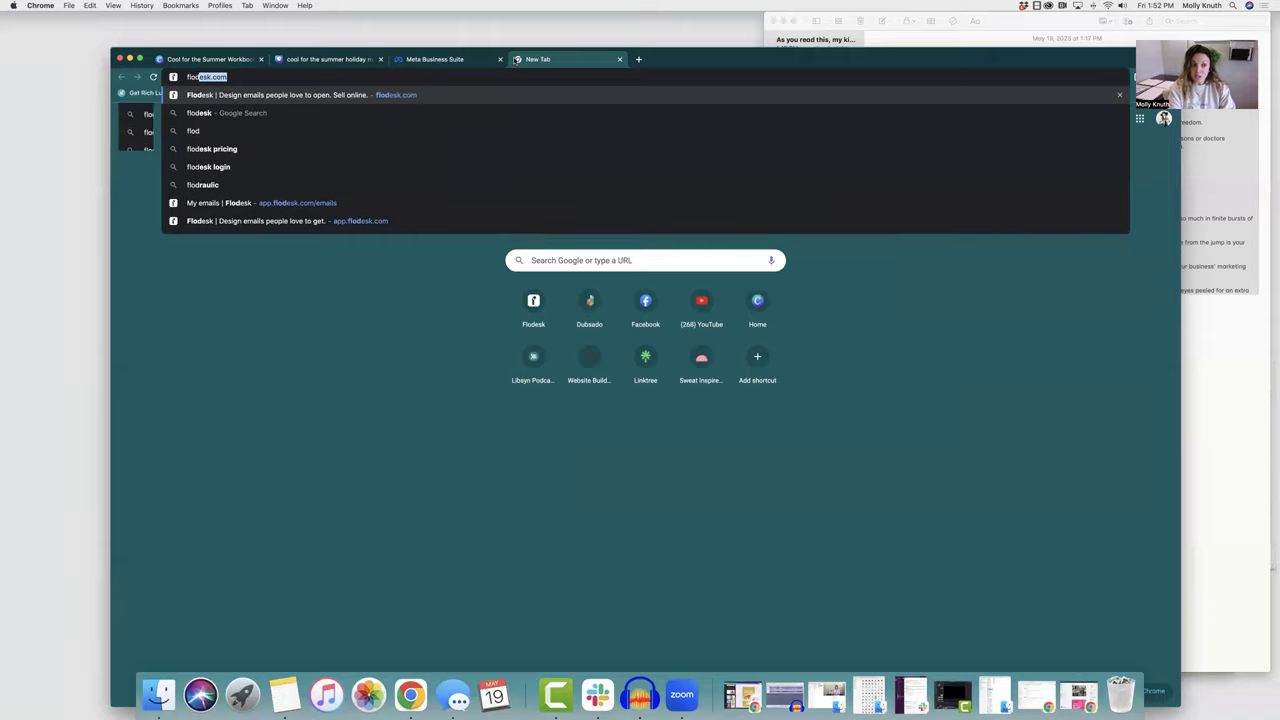
pyautogui.press('Return')
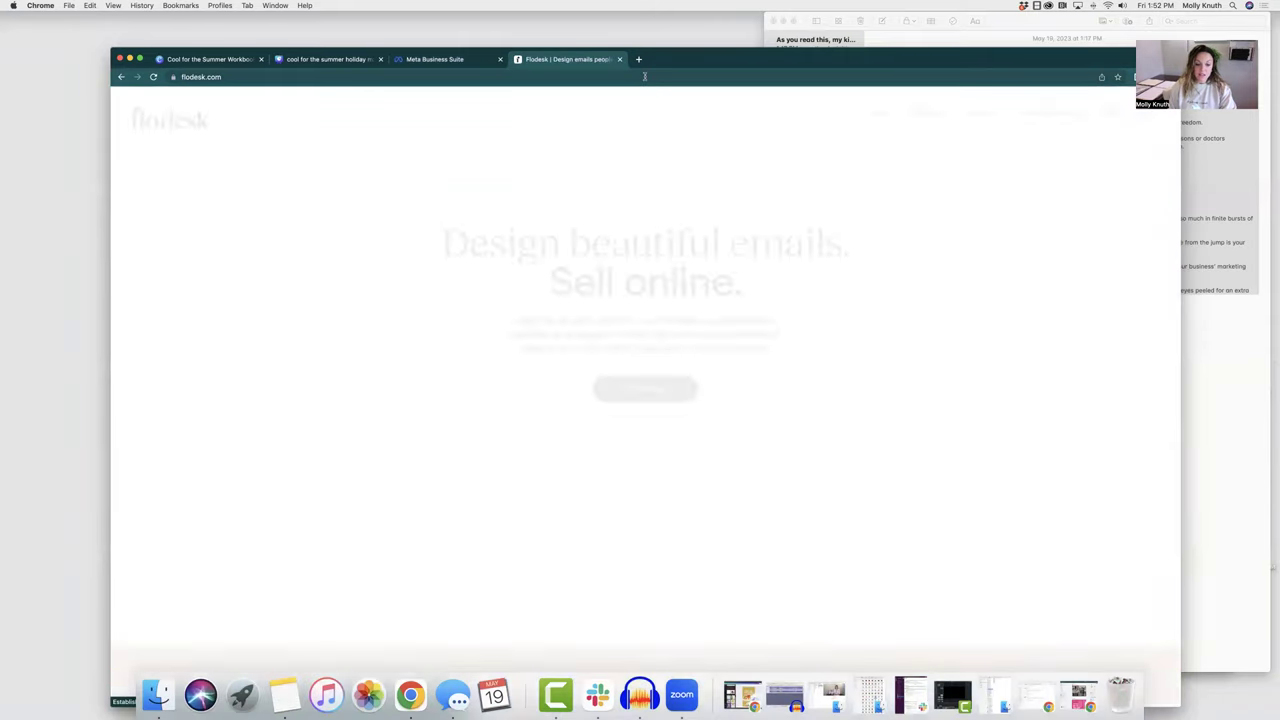
pyautogui.click(1148, 113)
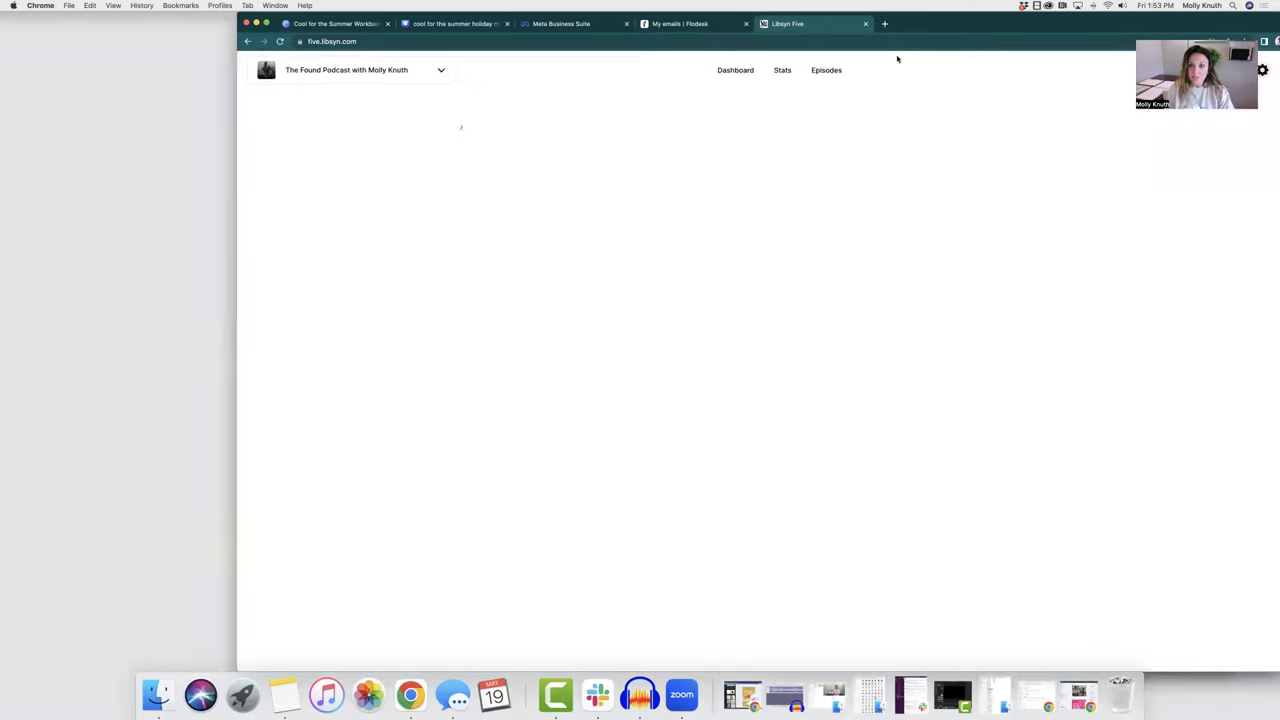
# Reposition the browser window and open the subscriber analytics in Flodesk.
pyautogui.moveTo(913, 25); pyautogui.dragTo(762, 50)
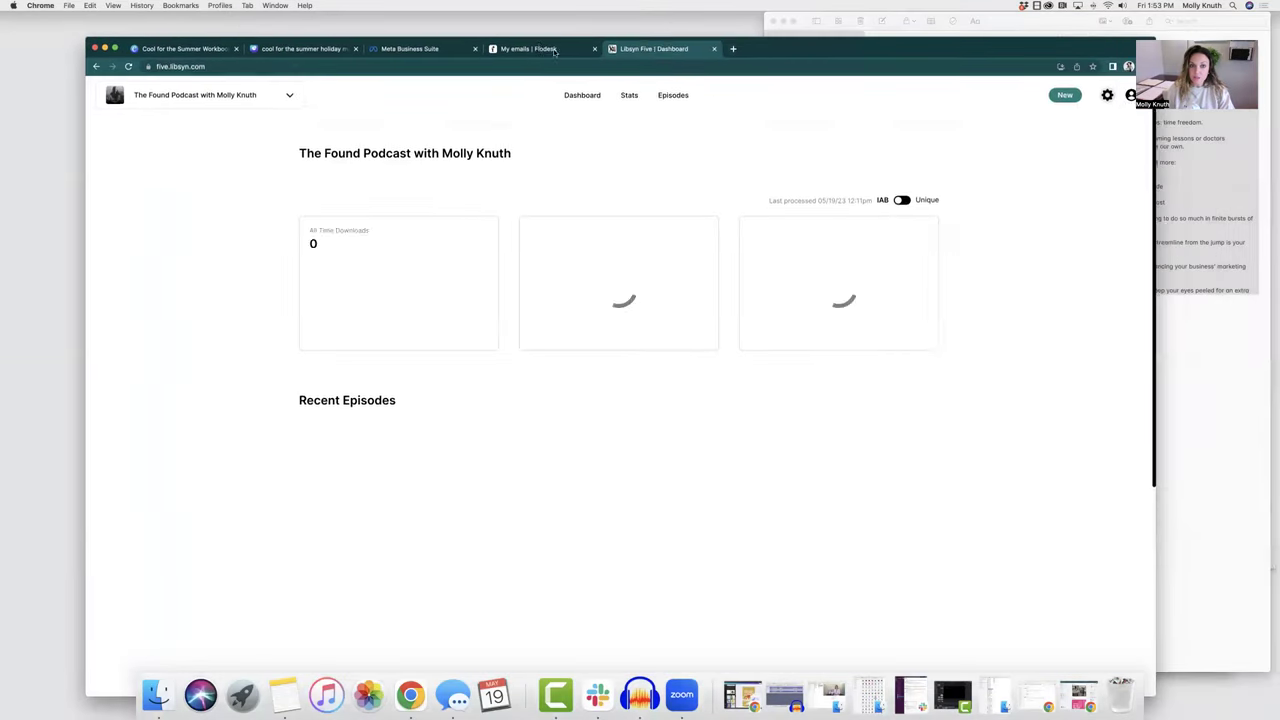
pyautogui.hotkey('ctrl', 'shift', 'Tab')
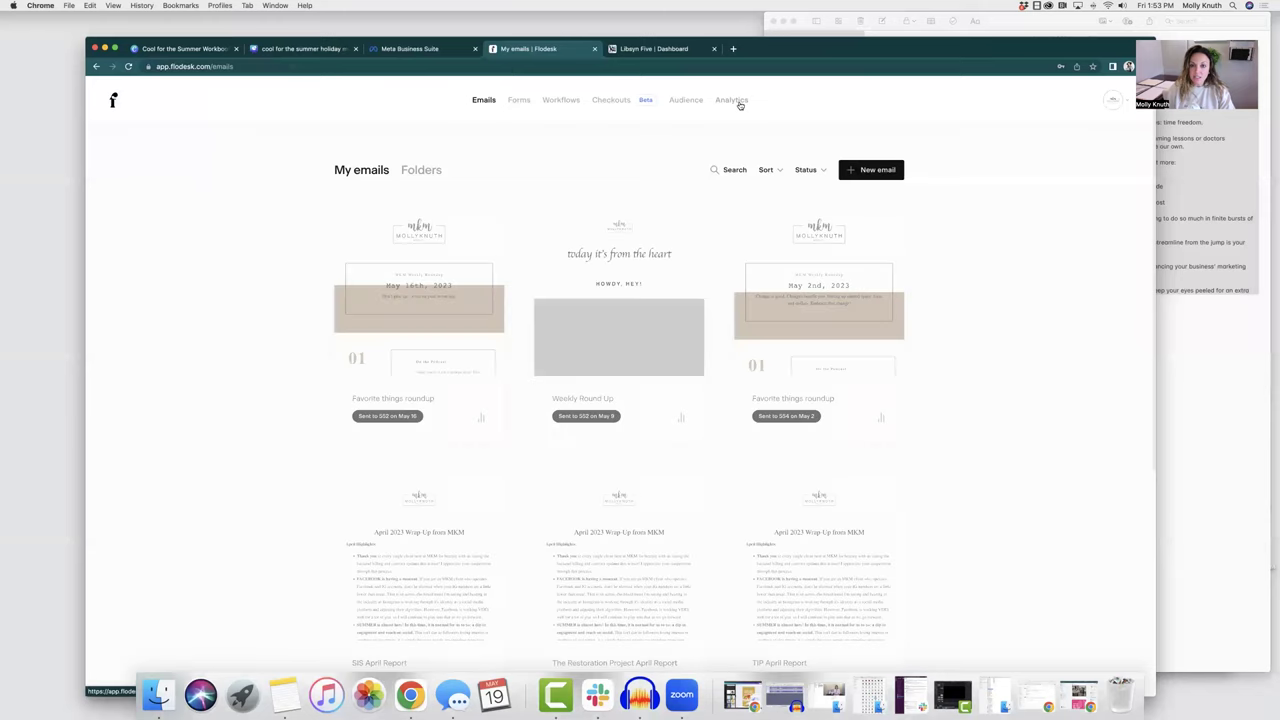
pyautogui.click(740, 104)
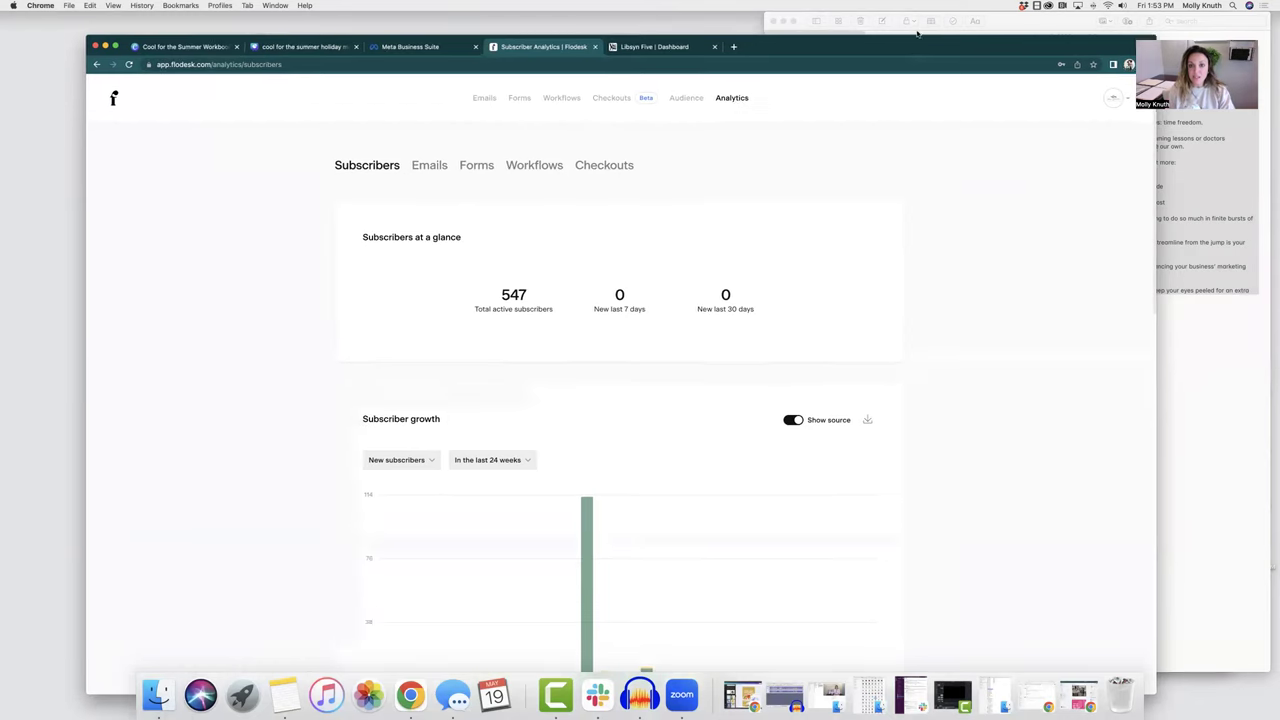
pyautogui.moveTo(907, 62); pyautogui.dragTo(917, 41)
# Examine the Flodesk subscriber growth chart, subscriber sources and the open and click rates in the performance by segment table.
pyautogui.scroll(-5, 965, 339)
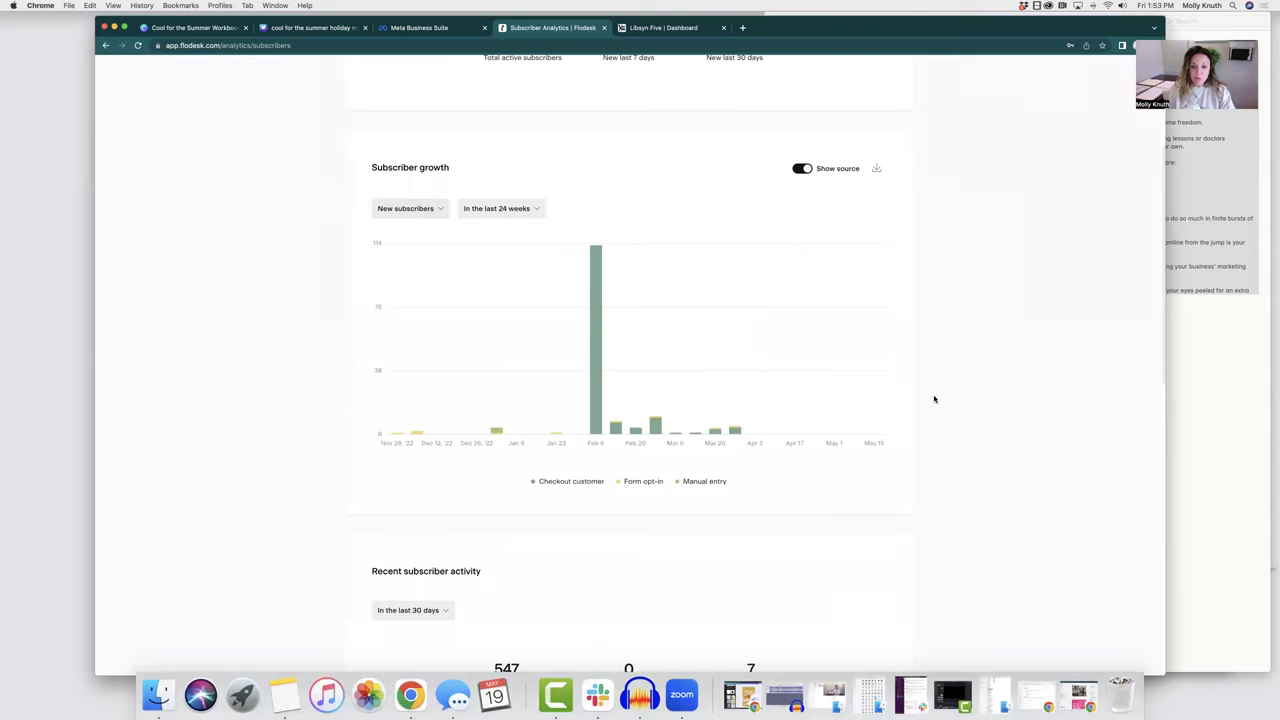
pyautogui.scroll(-7, 936, 398)
pyautogui.scroll(-10, 860, 357)
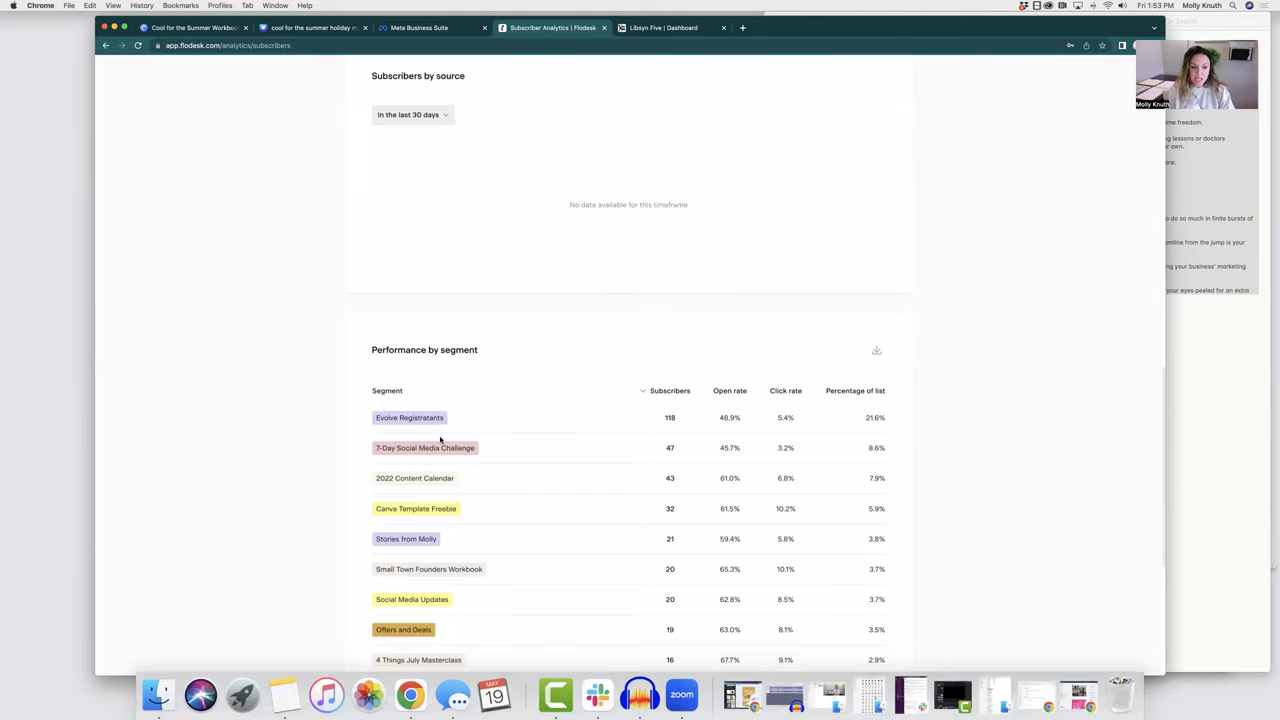
pyautogui.scroll(-2, 936, 408)
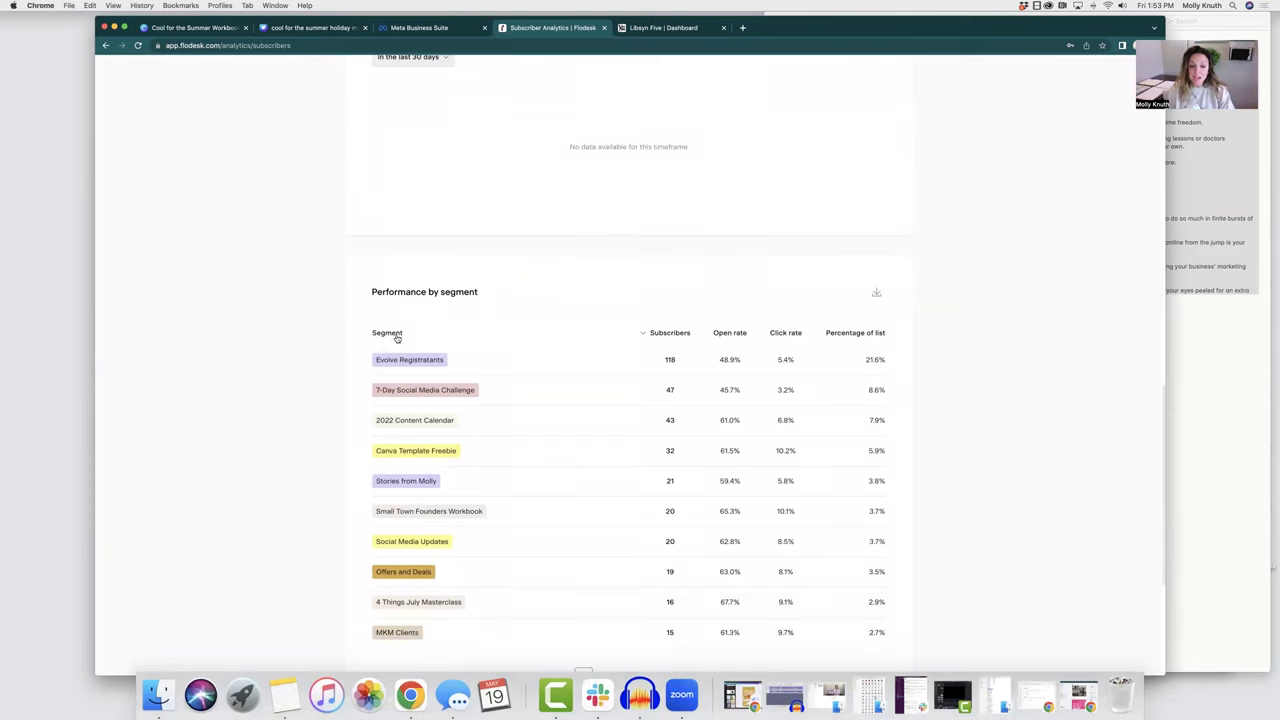
pyautogui.scroll(-2, 463, 357)
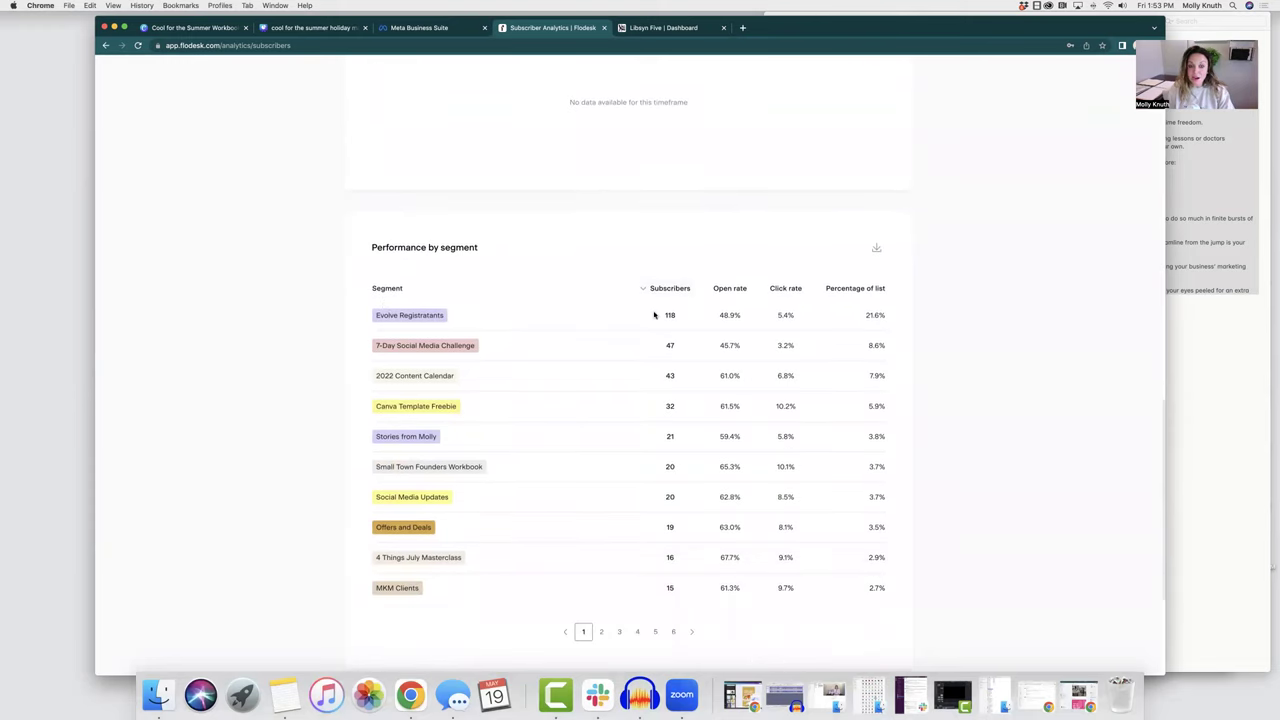
pyautogui.scroll(-4, 971, 357)
pyautogui.scroll(2, 971, 357)
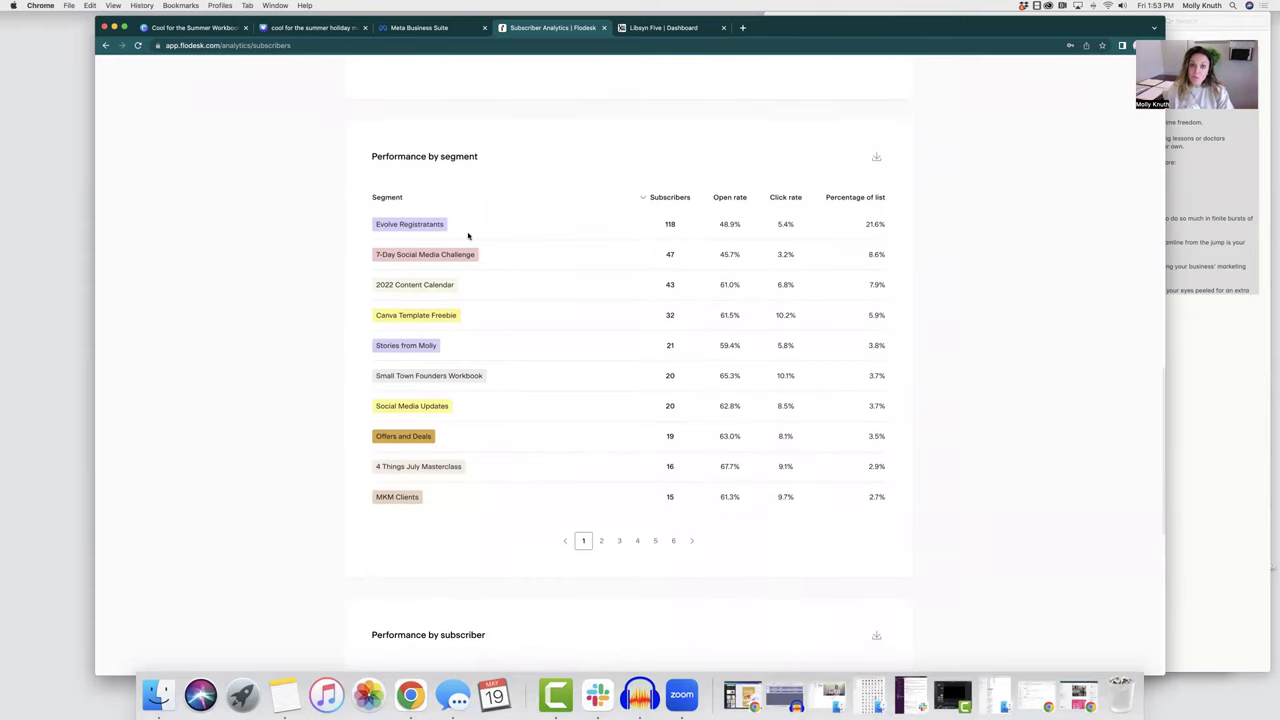
pyautogui.scroll(-4, 537, 237)
pyautogui.scroll(-3, 537, 238)
pyautogui.scroll(15, 537, 238)
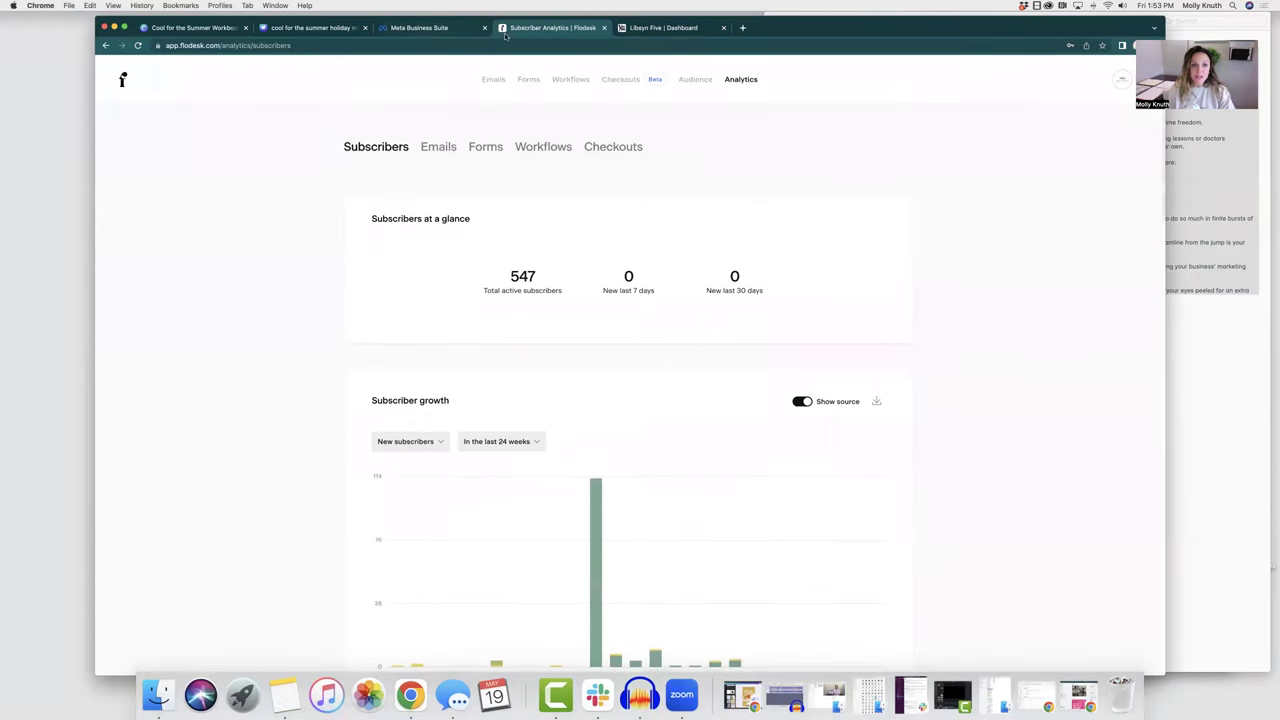
# Switch to Libsyn, open the podcast's statistics and view its Episode Totals table.
pyautogui.moveTo(904, 32); pyautogui.dragTo(901, 63)
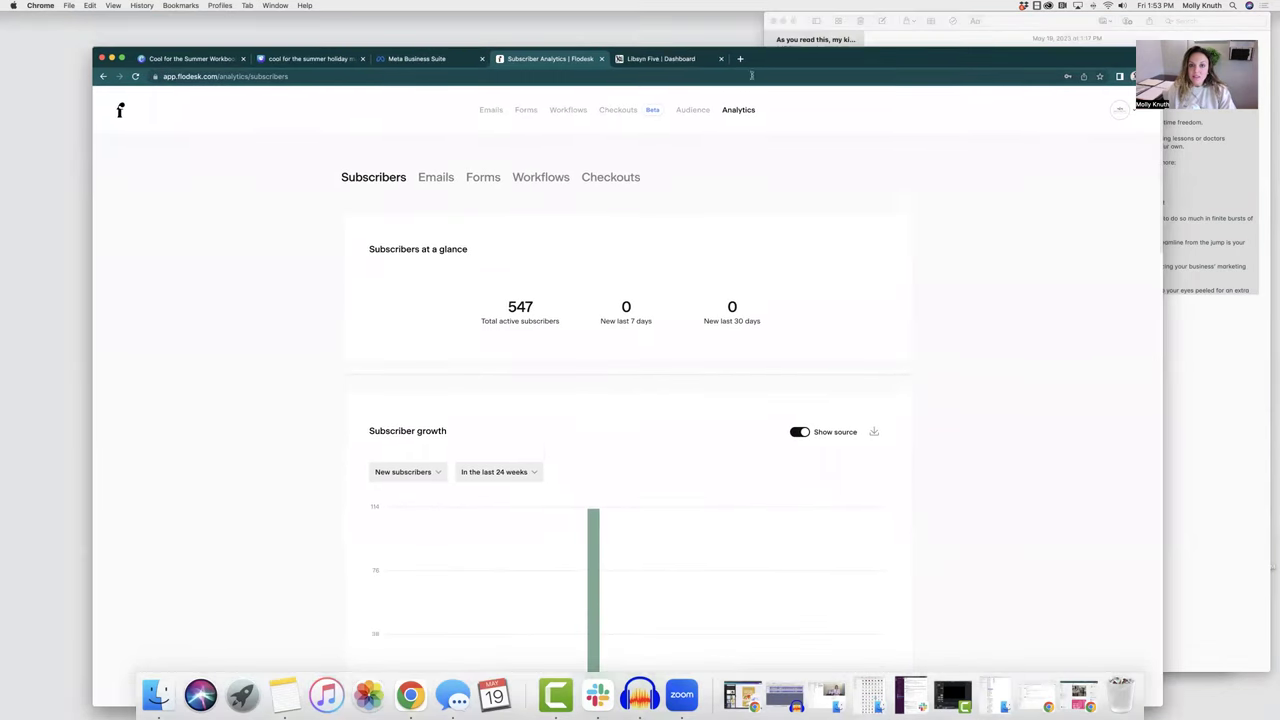
pyautogui.click(658, 59)
pyautogui.scroll(-1, 591, 205)
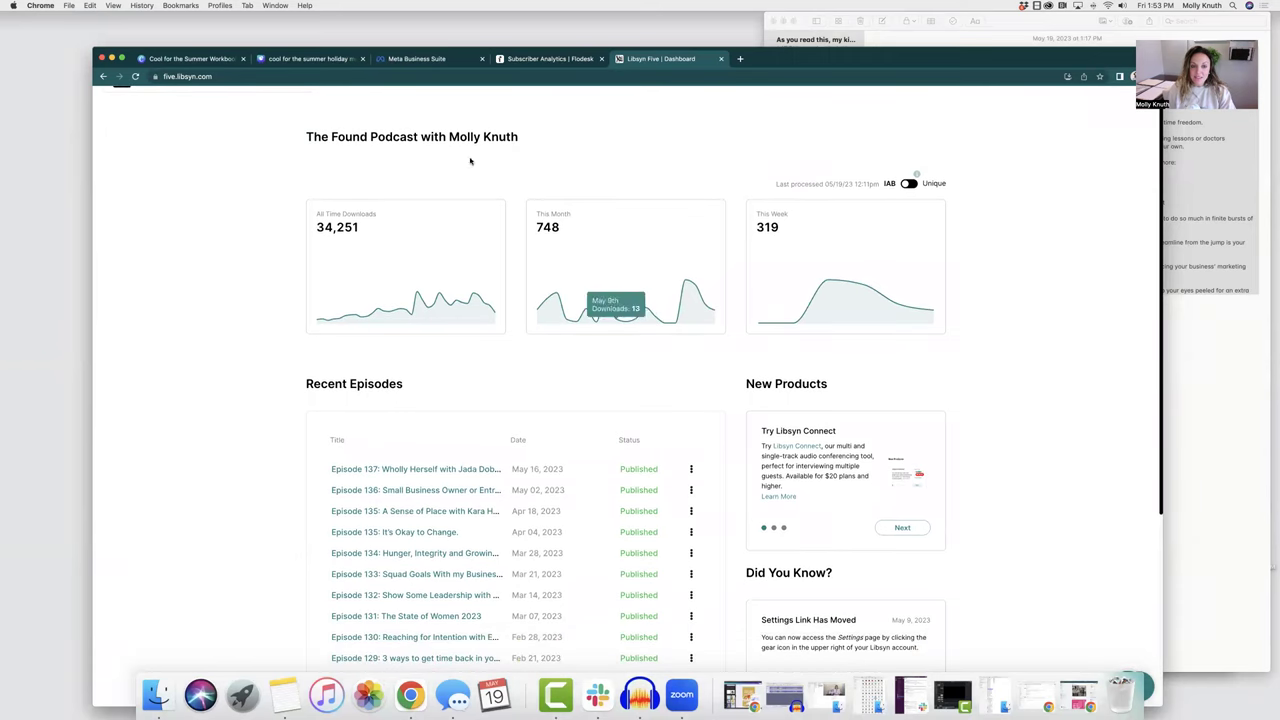
pyautogui.scroll(1, 632, 139)
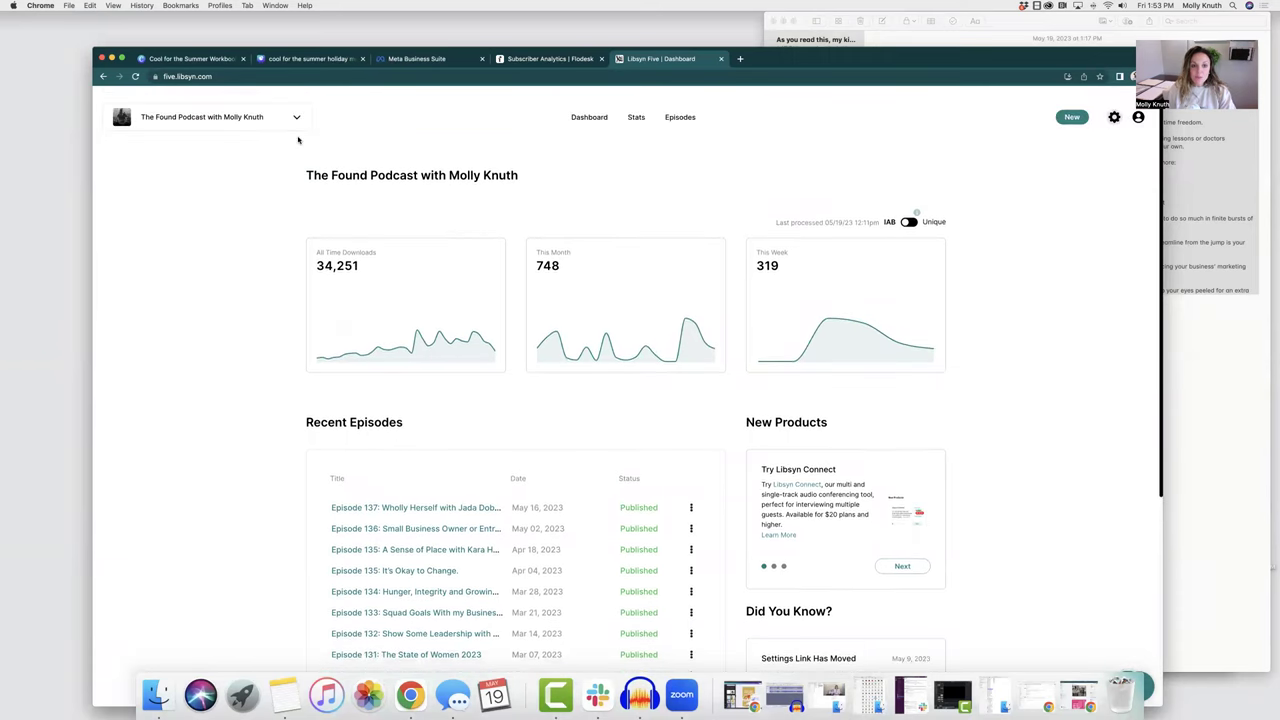
pyautogui.click(637, 106)
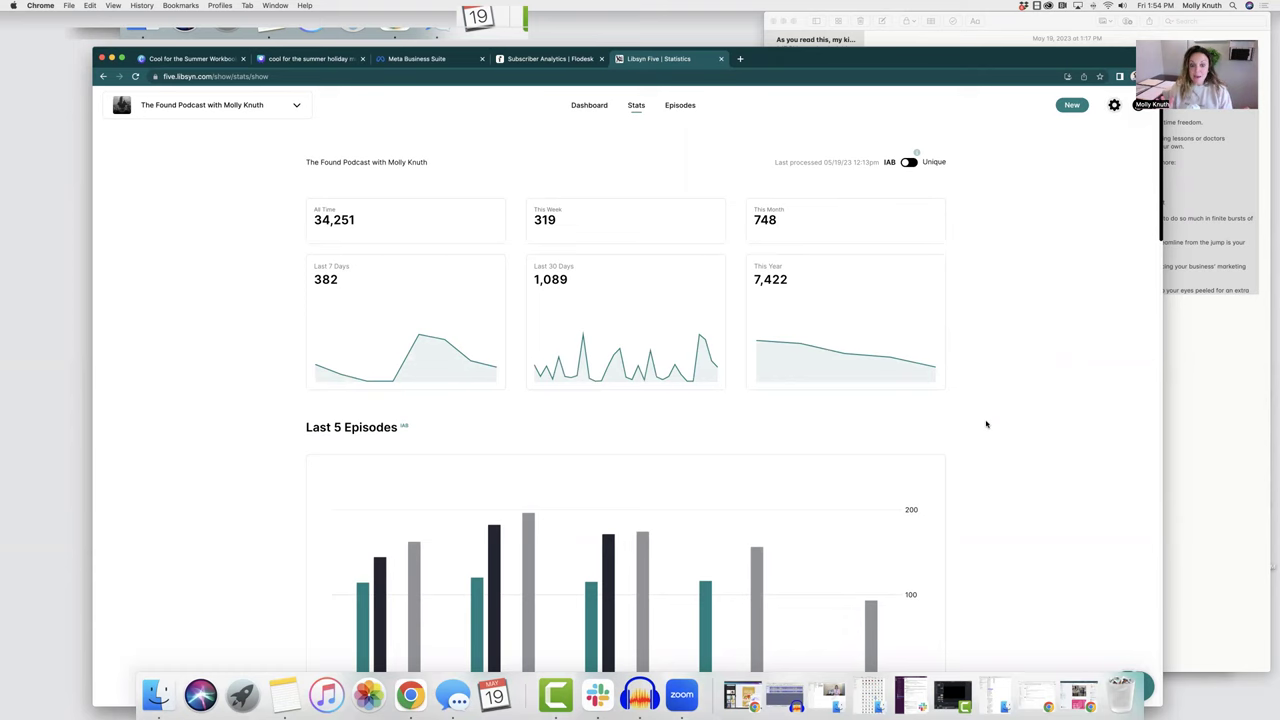
pyautogui.scroll(-10, 986, 424)
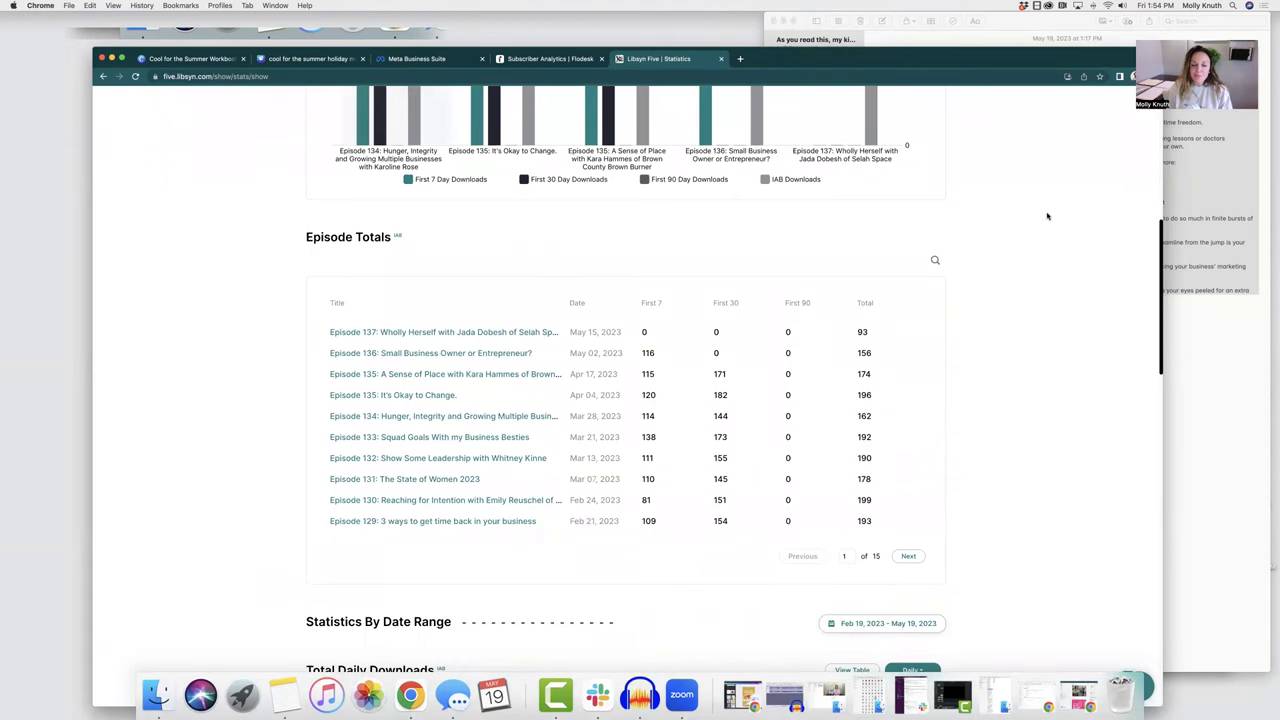
pyautogui.moveTo(993, 65); pyautogui.dragTo(993, 38)
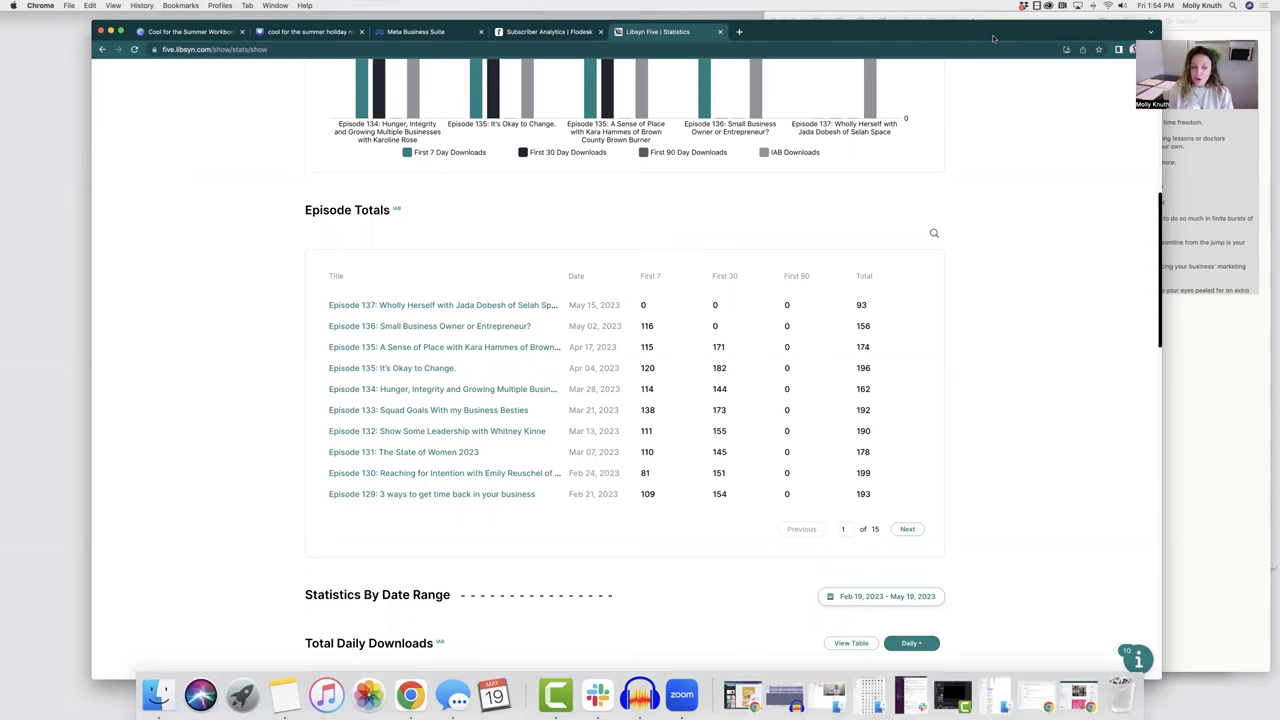
# Switch to the Cool for the Summer workbook in Canva and review the catalog worksheet questions on page 2.
pyautogui.click(204, 32)
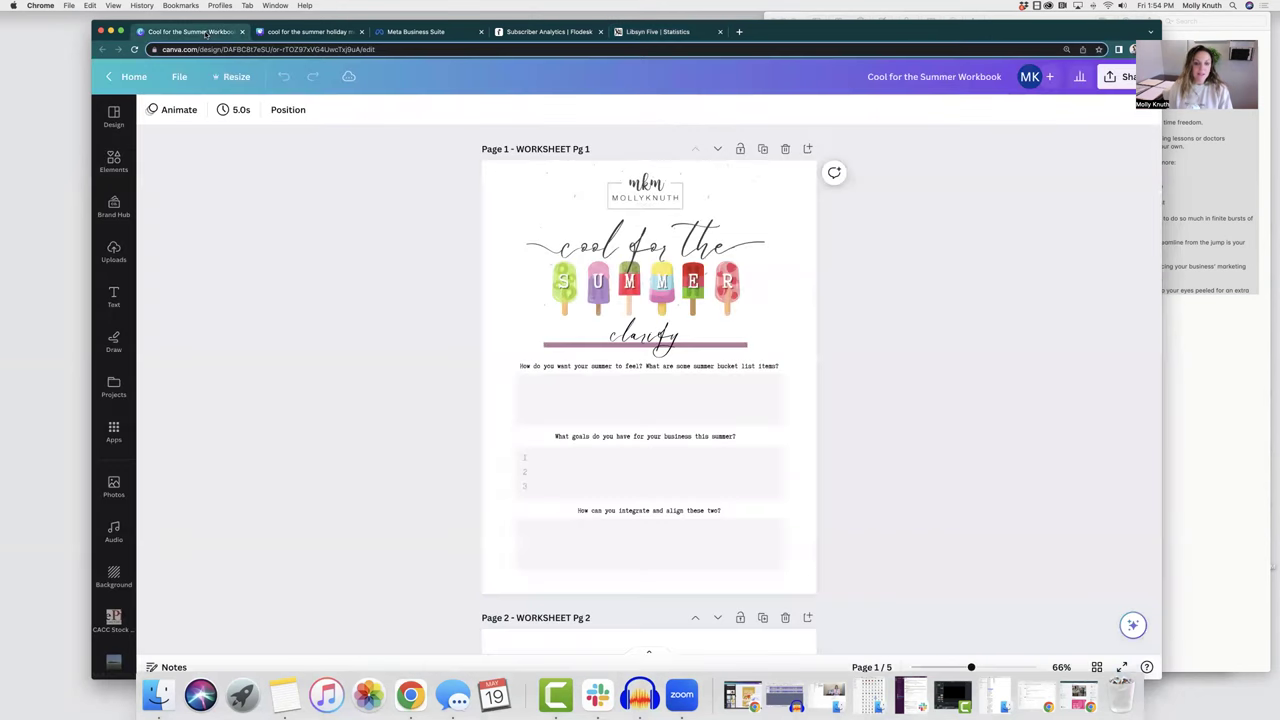
pyautogui.scroll(-5, 698, 583)
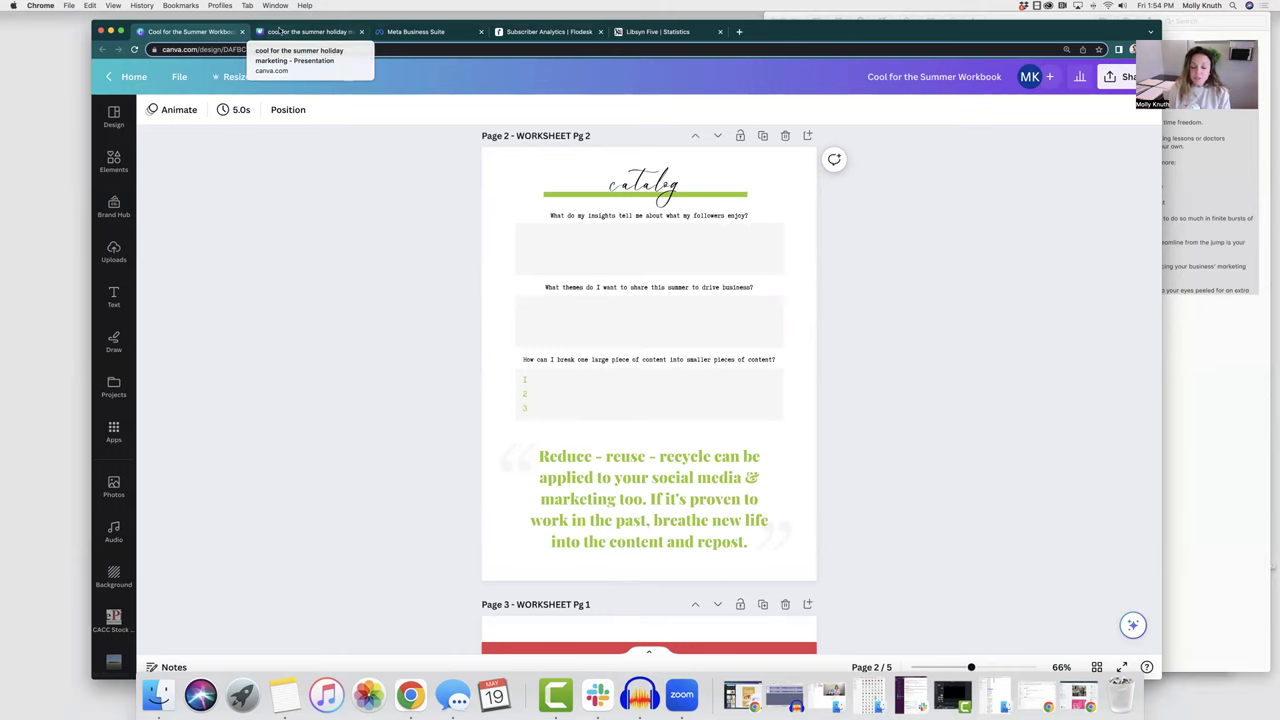
pyautogui.moveTo(1001, 27); pyautogui.dragTo(1004, 46)
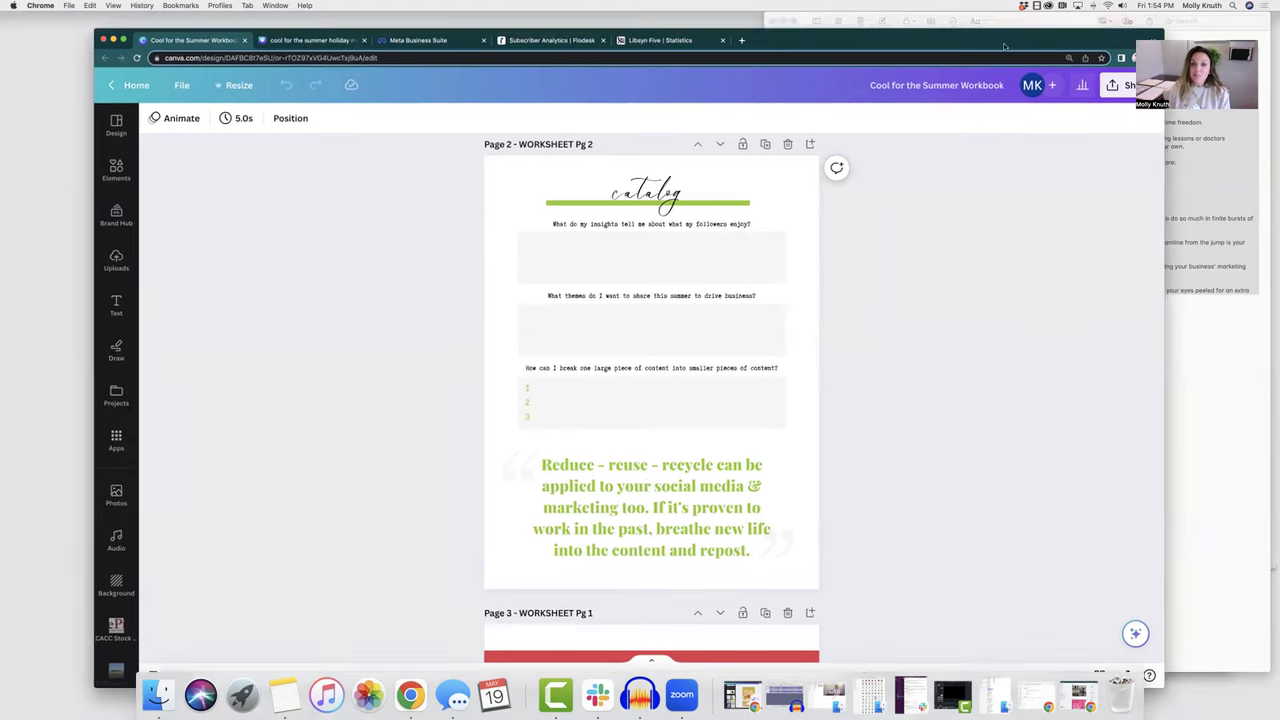
# Return to the Libsyn statistics and examine the download charts, episode totals and downloads by episode.
pyautogui.click(665, 52)
pyautogui.scroll(10, 717, 334)
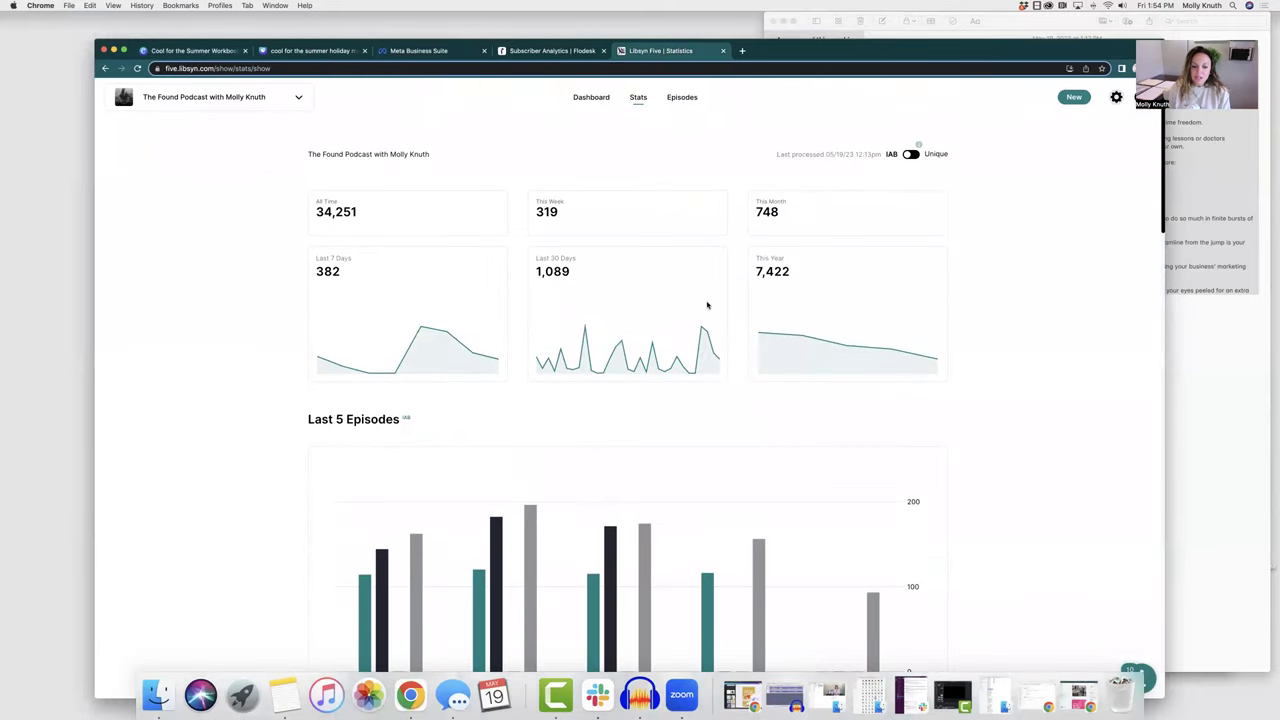
pyautogui.scroll(-10, 707, 305)
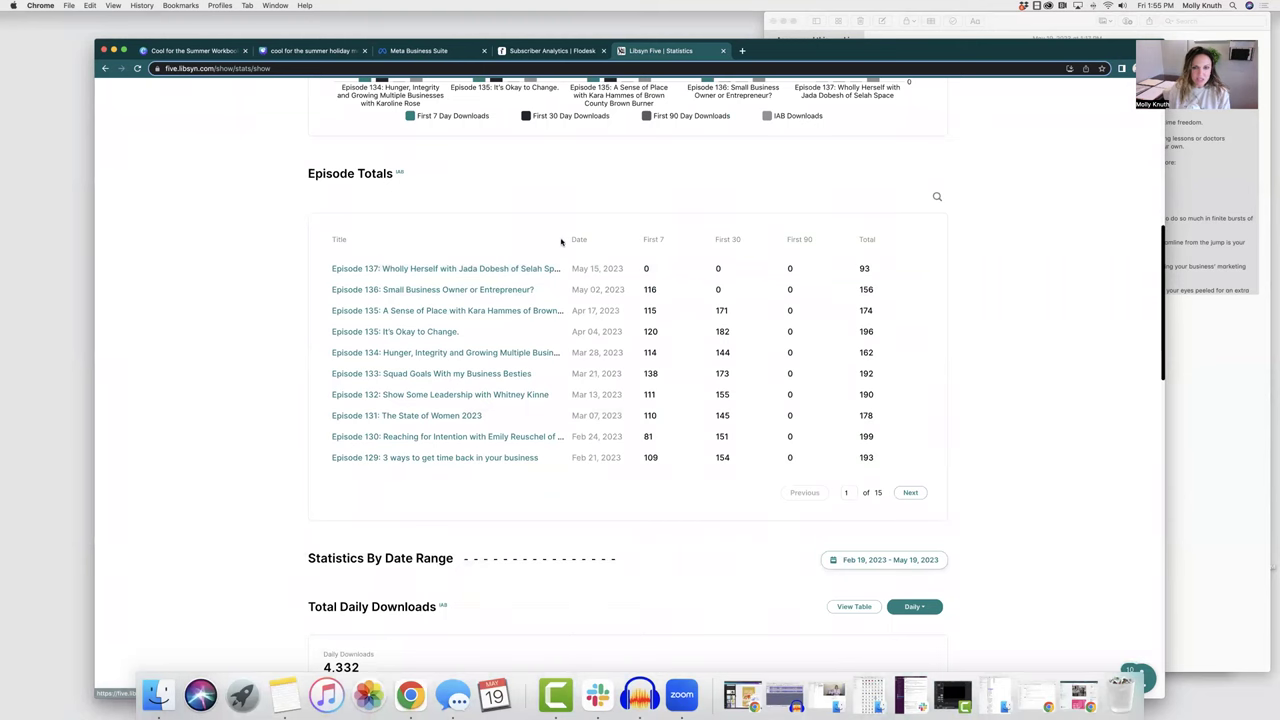
pyautogui.scroll(-5, 496, 207)
pyautogui.scroll(3, 499, 219)
pyautogui.scroll(10, 499, 219)
pyautogui.scroll(-15, 500, 215)
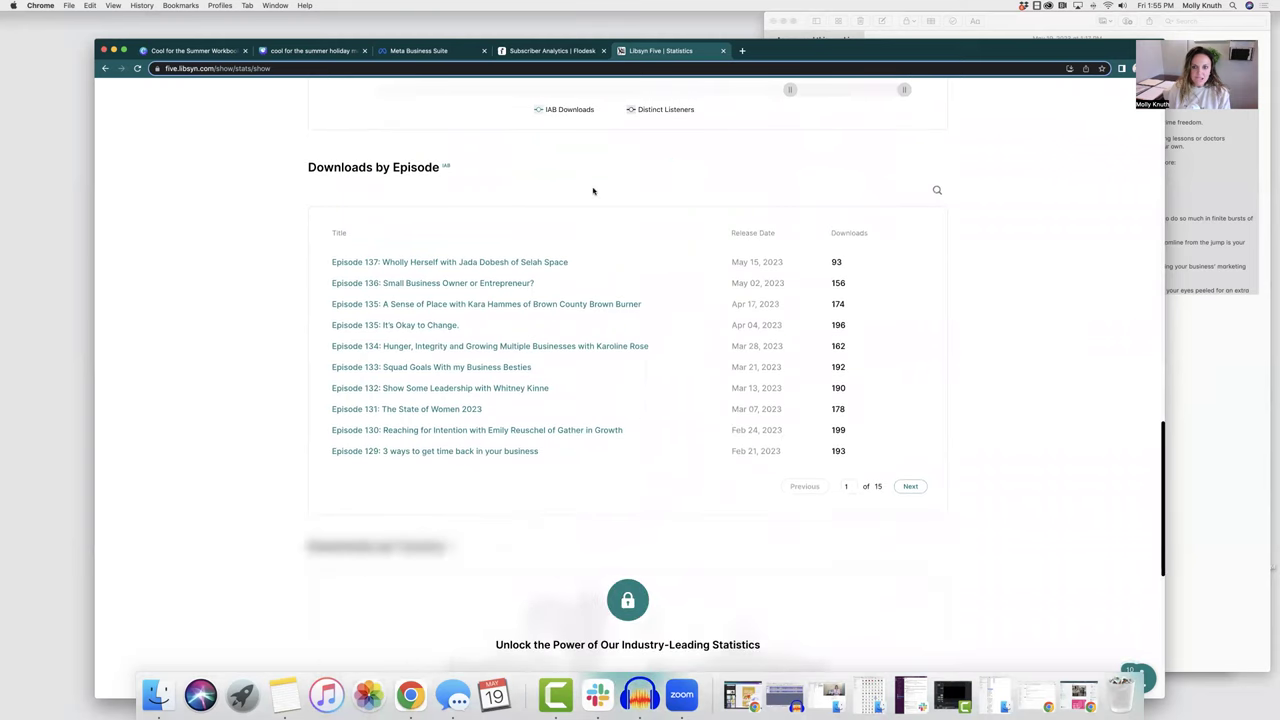
# Sort the podcast's Episode Totals table by total downloads, highest first.
pyautogui.scroll(10, 594, 191)
pyautogui.scroll(-6, 523, 214)
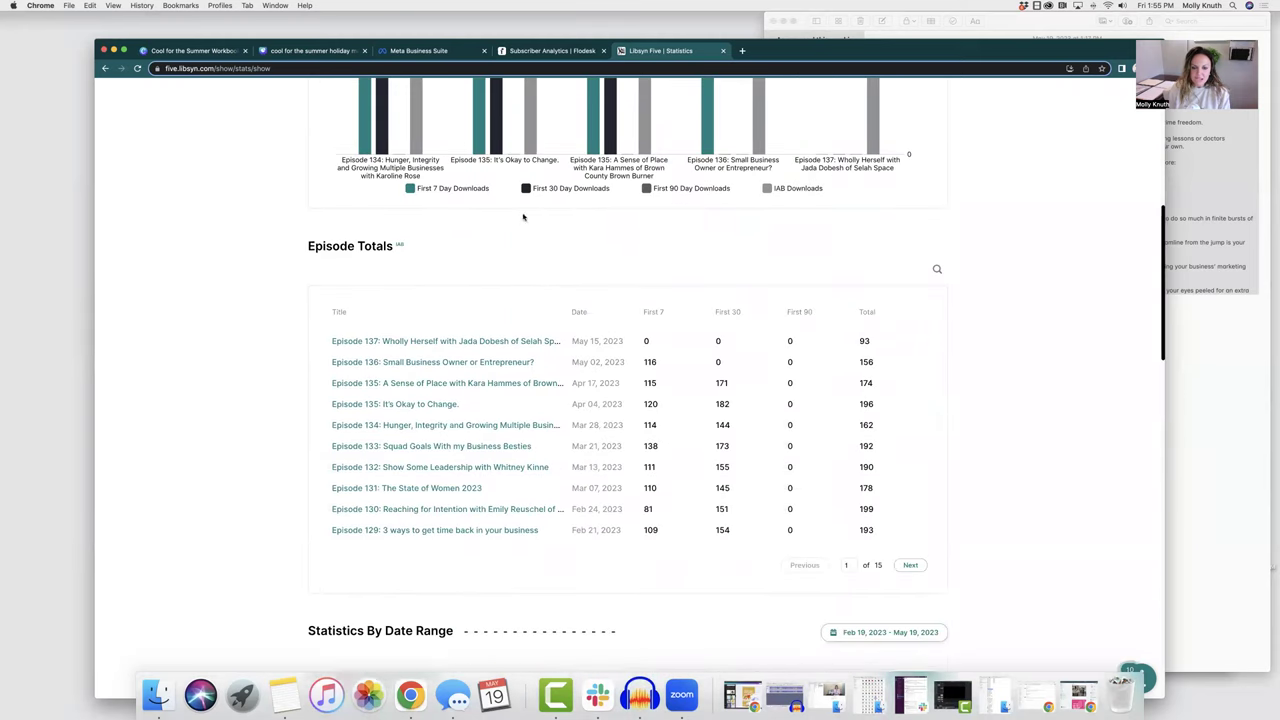
pyautogui.click(869, 301)
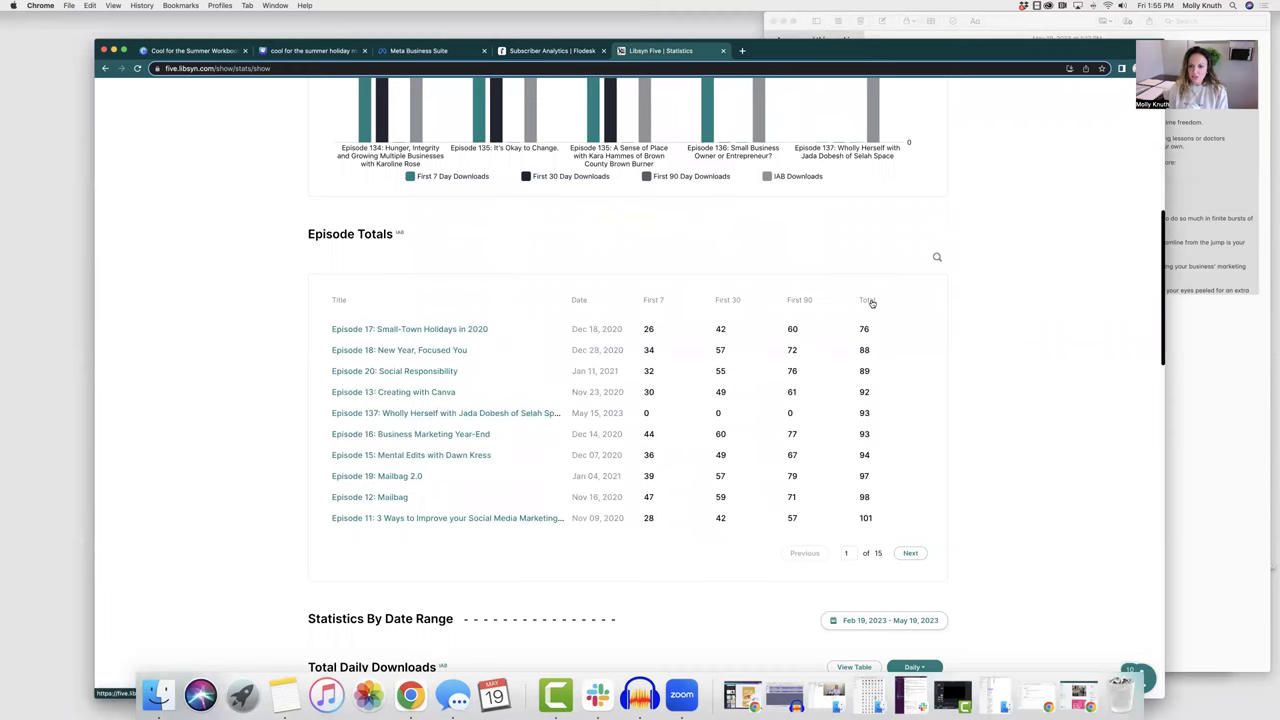
pyautogui.click(869, 301)
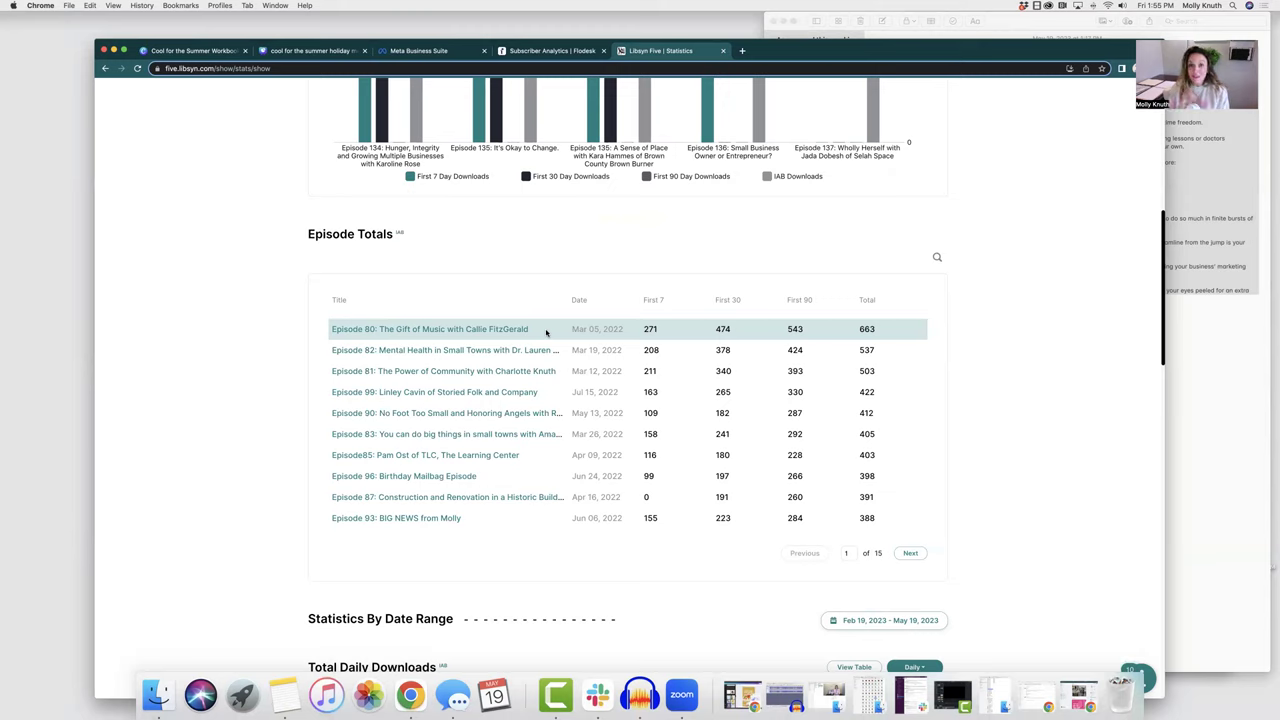
# Return to Meta Business Suite, recheck the highest-reach posts in Insights and open the published posts and reels list in Content.
pyautogui.click(410, 50)
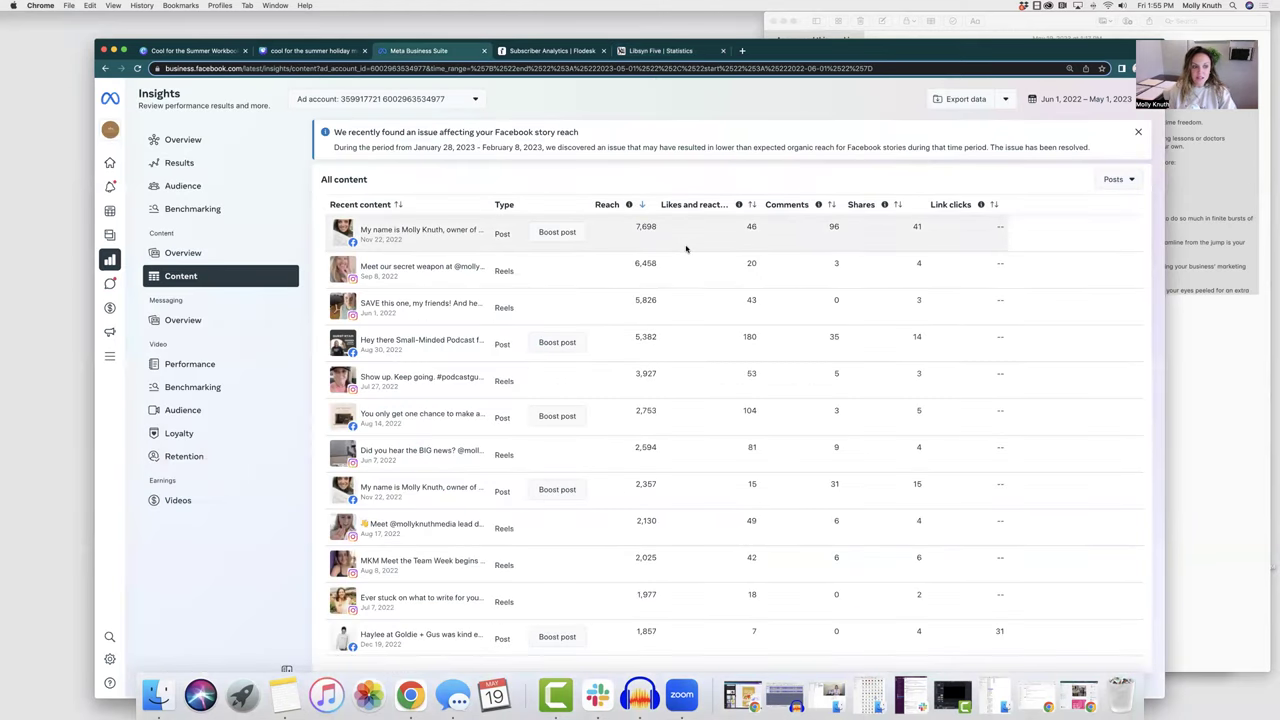
pyautogui.scroll(-3, 900, 340)
pyautogui.scroll(3, 900, 340)
pyautogui.moveTo(118, 291)
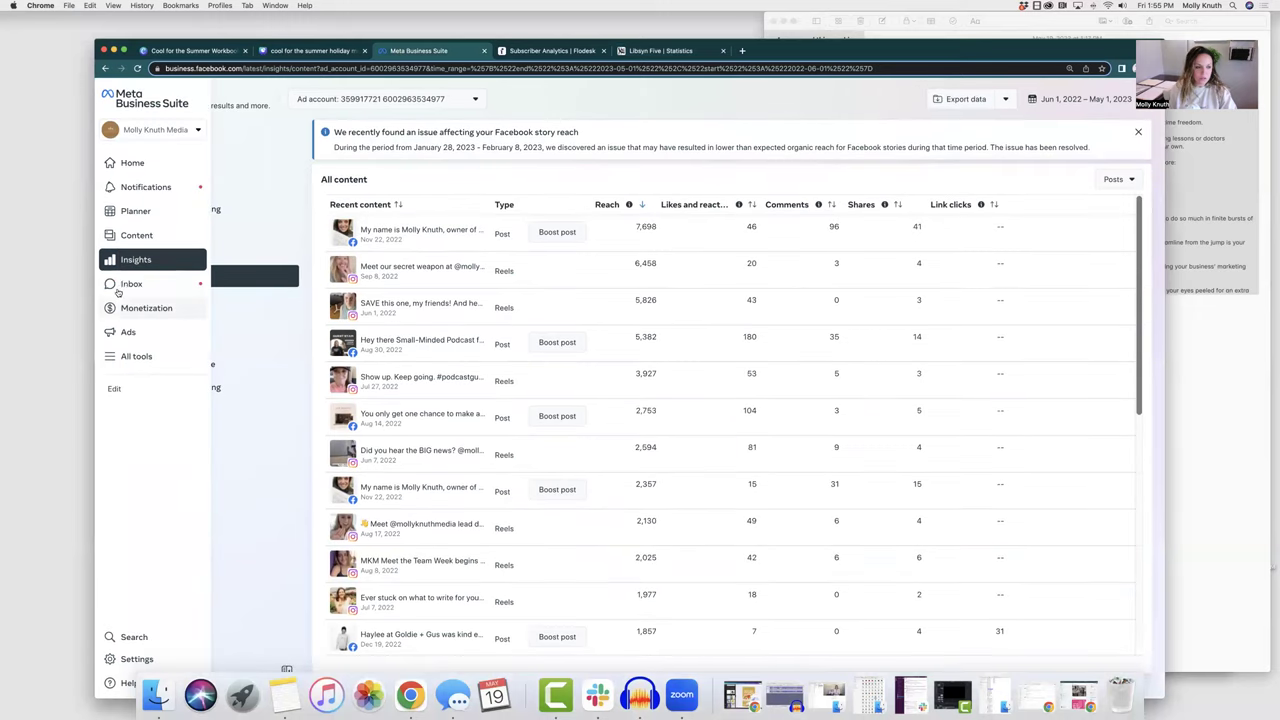
pyautogui.click(122, 240)
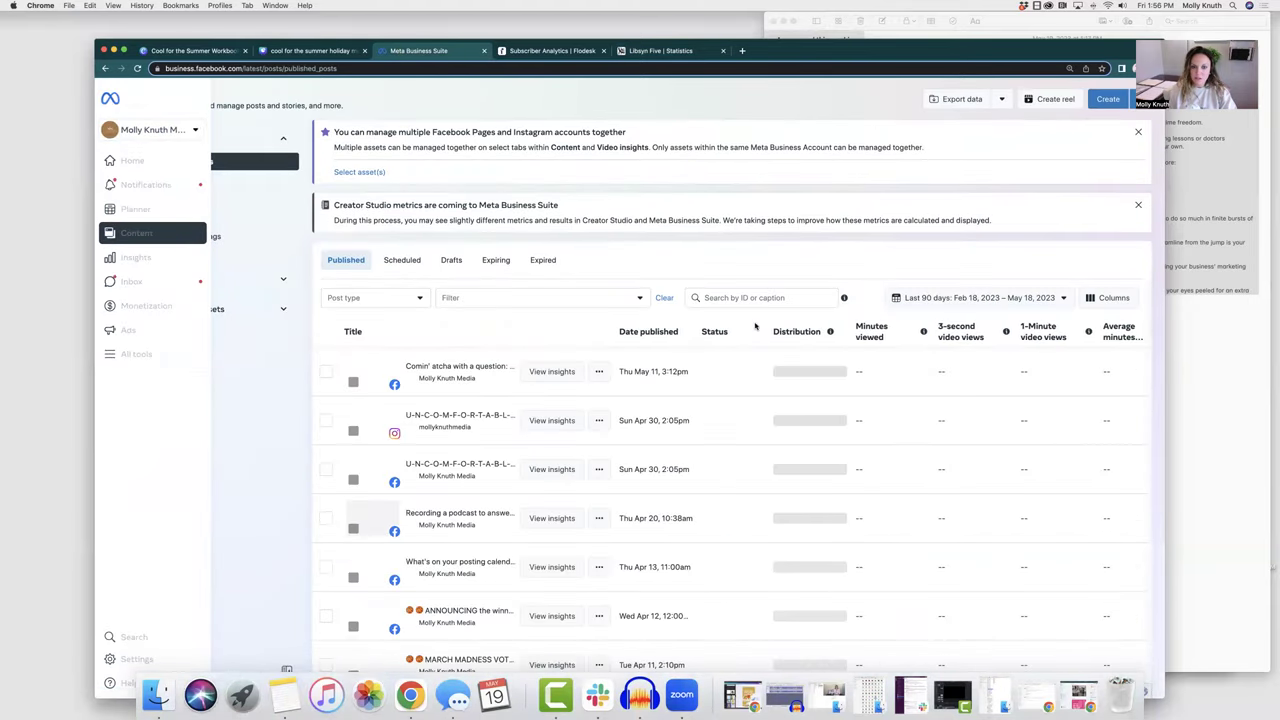
# Search the published posts and reels for "podcast" and look through the matching posts.
pyautogui.click(744, 298)
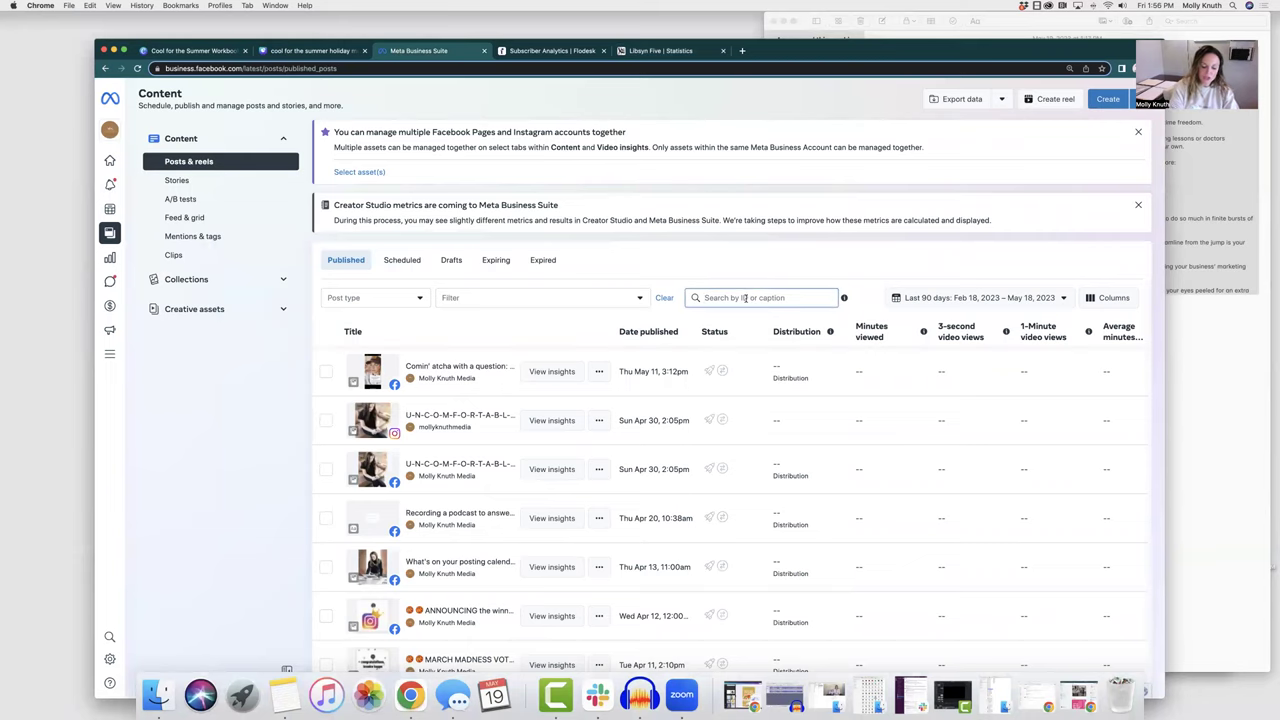
pyautogui.write('podcast')
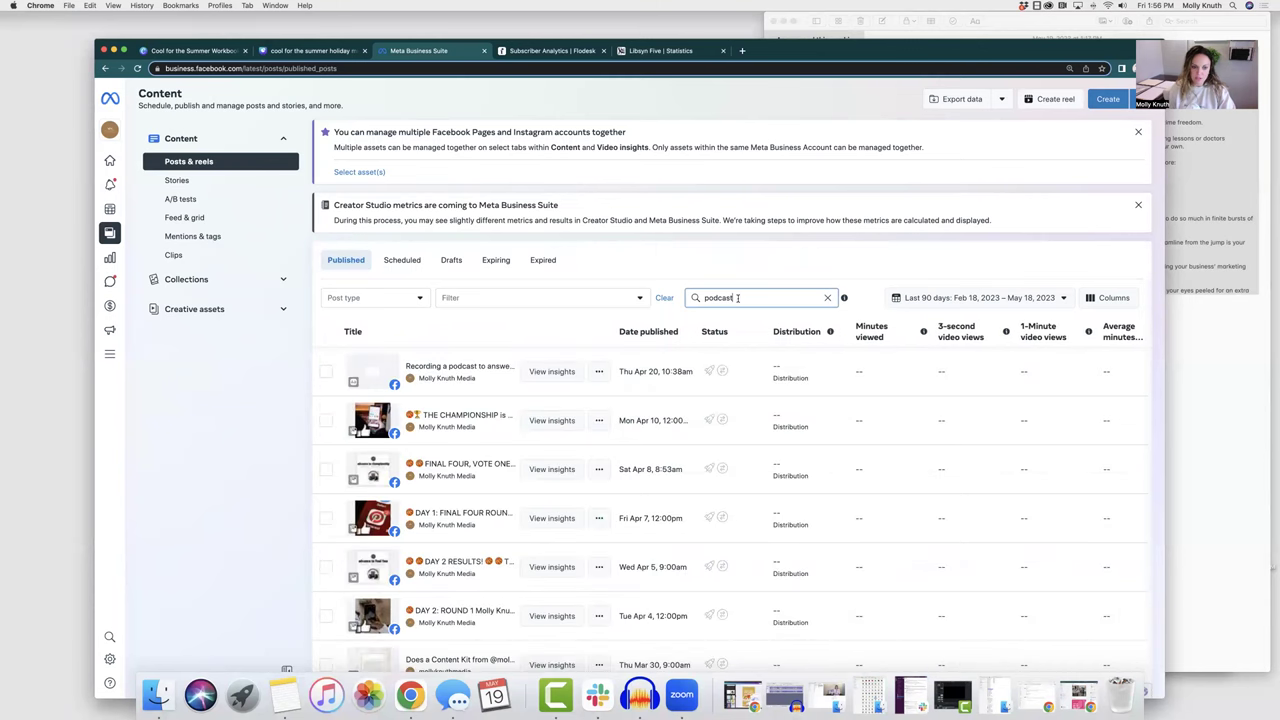
pyautogui.scroll(-6, 450, 520)
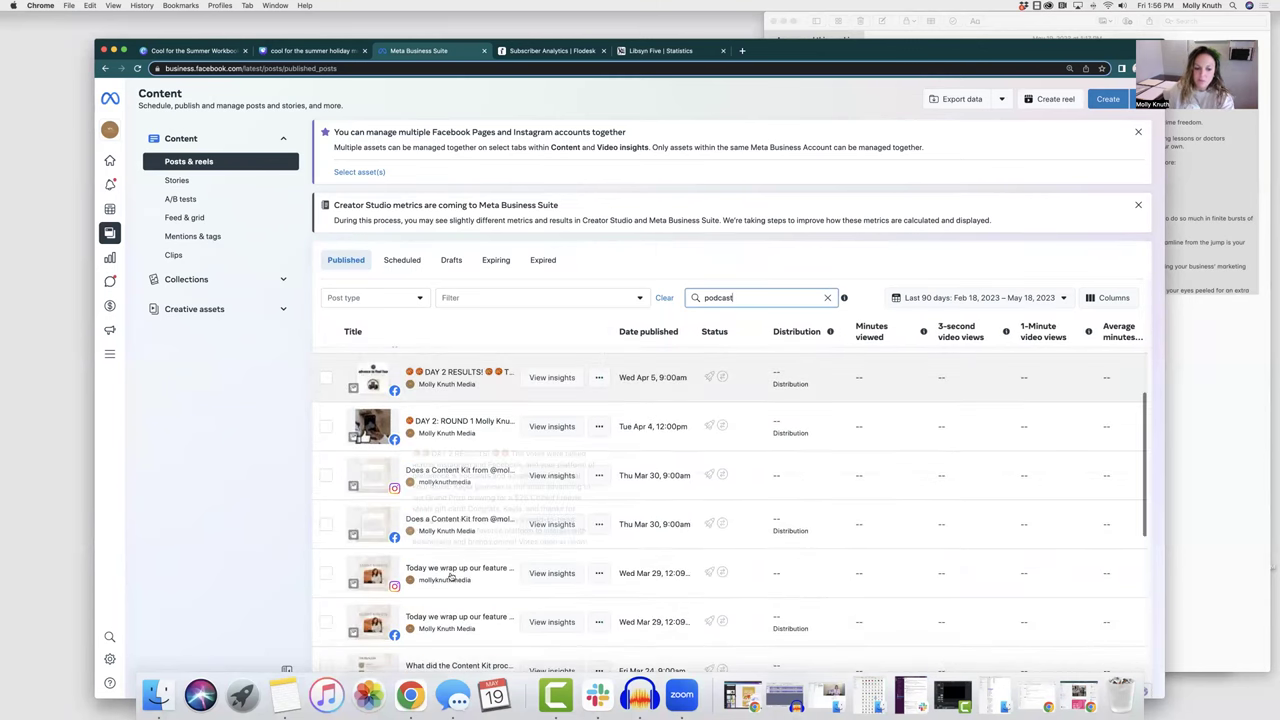
pyautogui.scroll(-5, 500, 545)
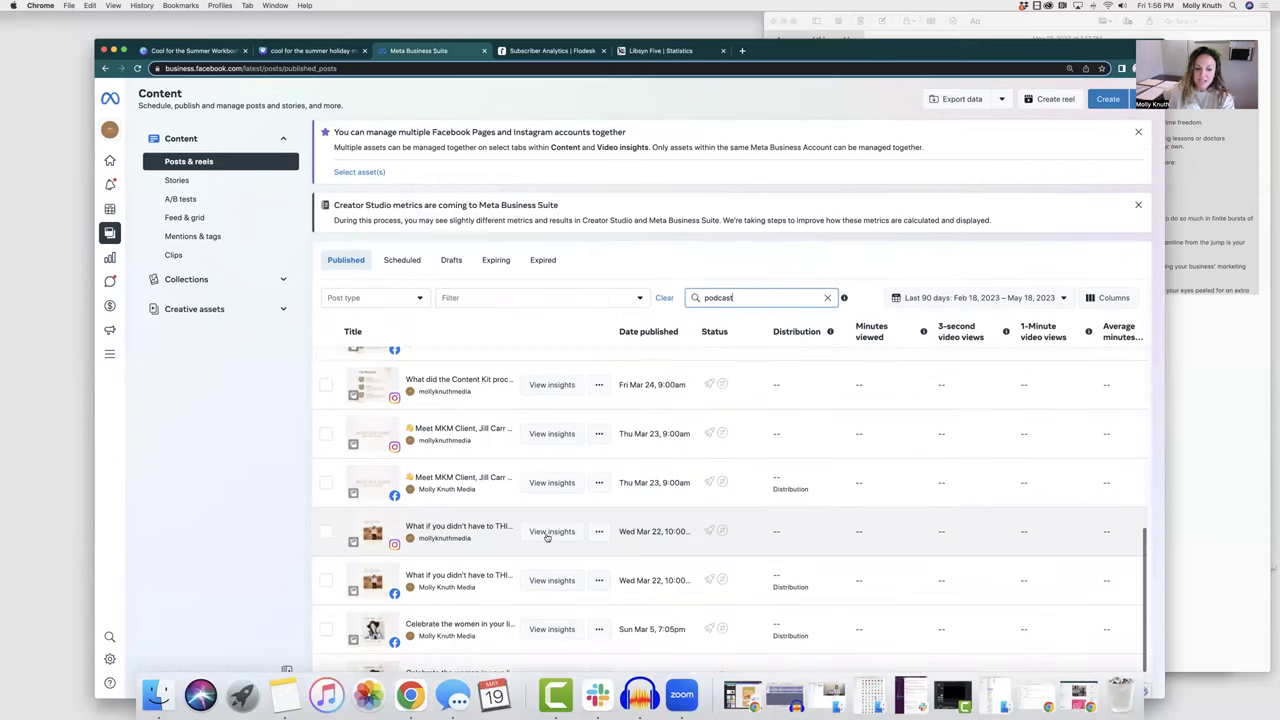
# Start a custom date range for the "podcast" post search, with March 1, 2022 as the start date.
pyautogui.scroll(5, 520, 560)
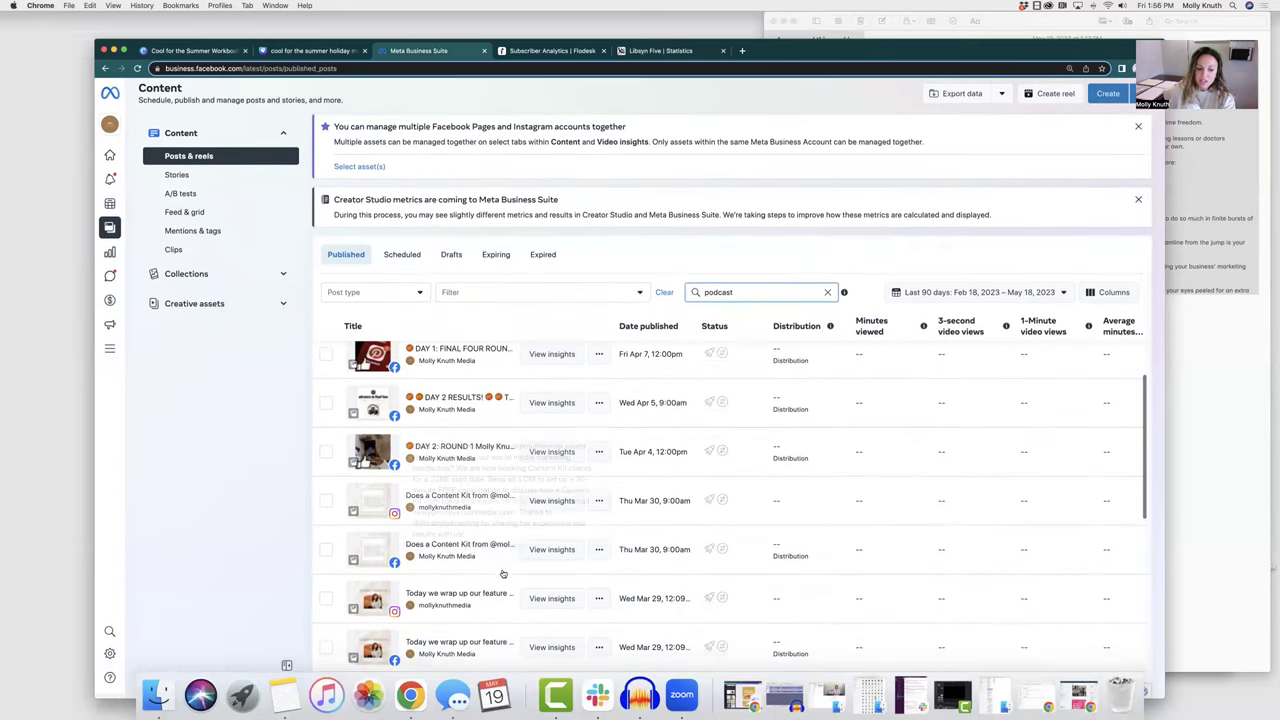
pyautogui.scroll(-5, 503, 573)
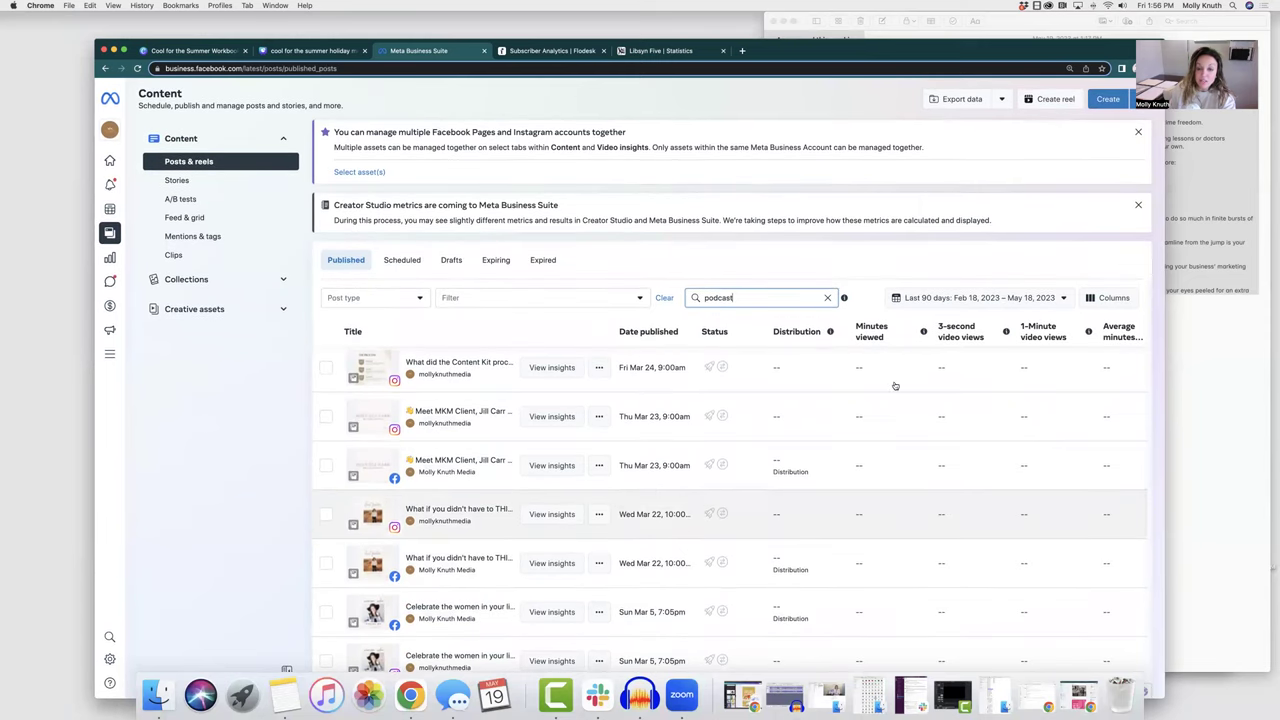
pyautogui.doubleClick(756, 295)
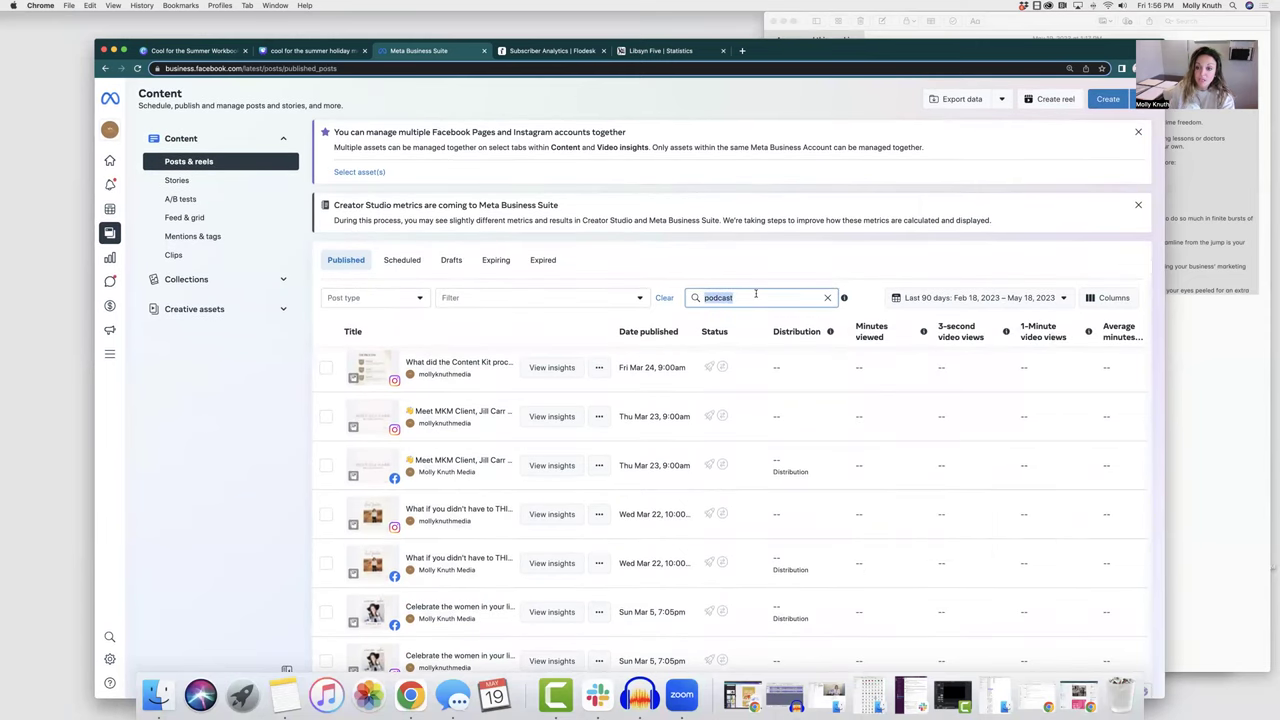
pyautogui.click(933, 297)
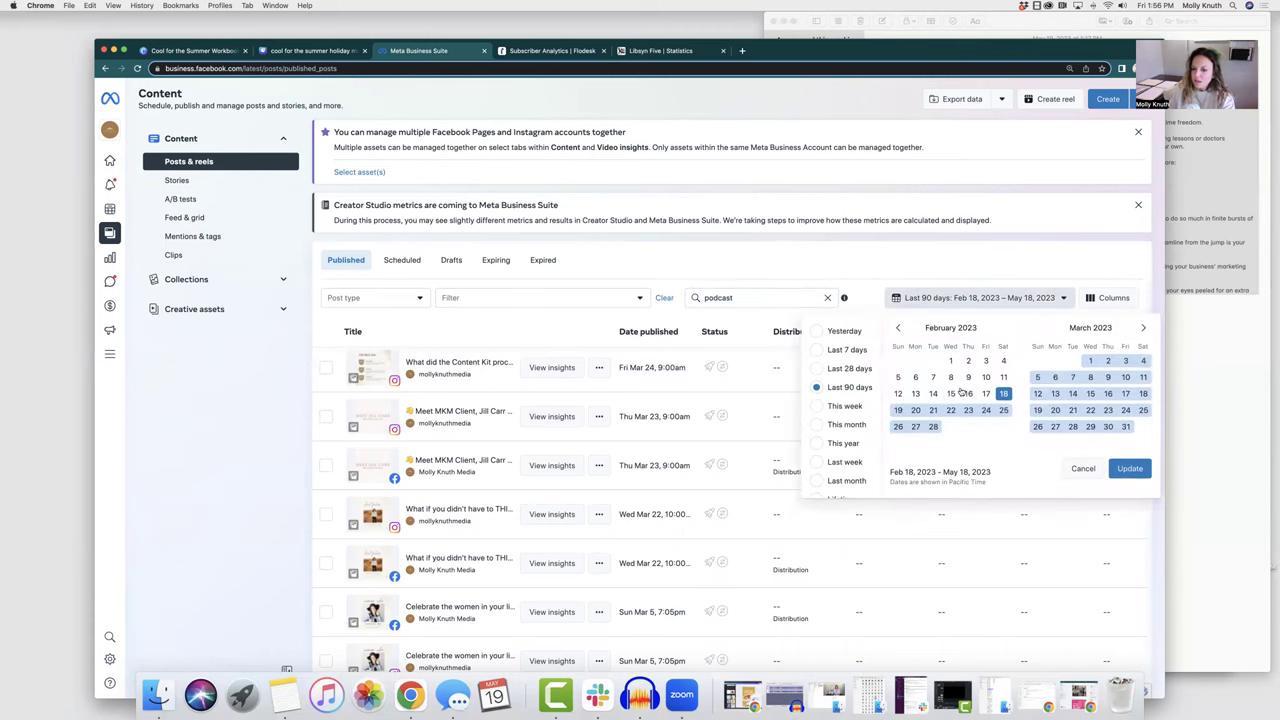
pyautogui.scroll(-2, 842, 455)
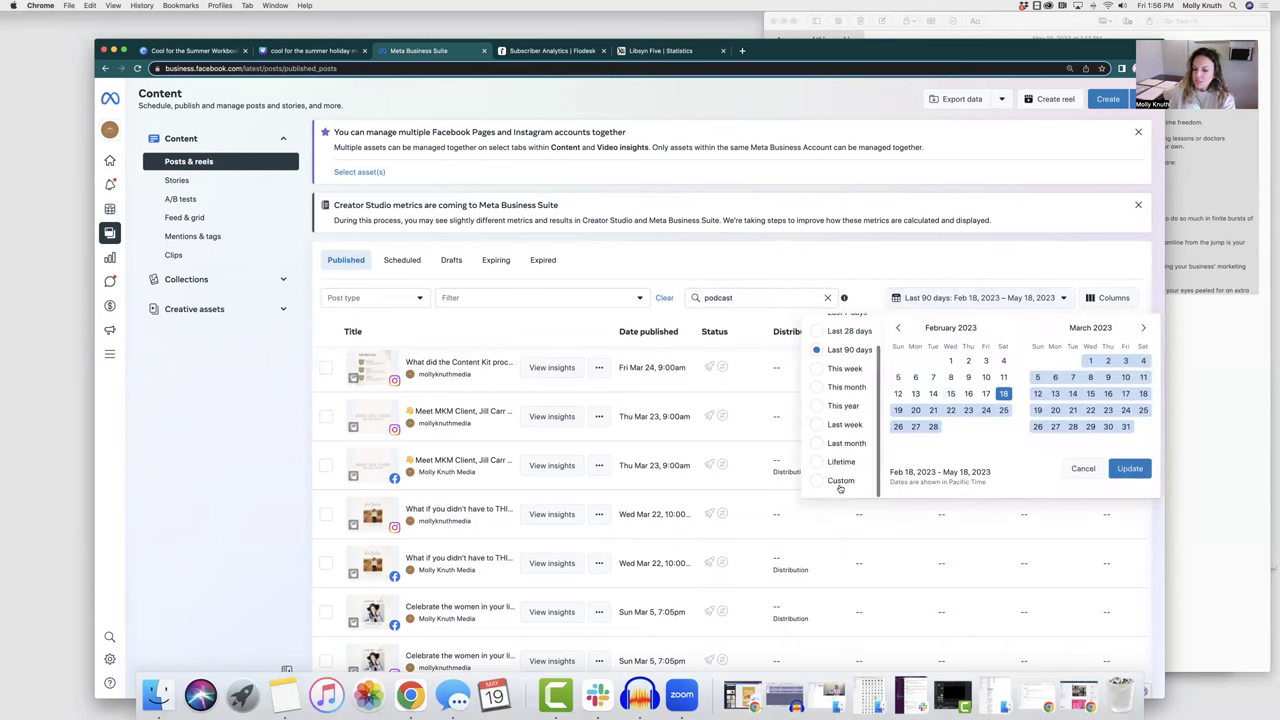
pyautogui.click(898, 328)
pyautogui.click(898, 328)
pyautogui.click(898, 328)
pyautogui.click(898, 328)
pyautogui.click(898, 328)
pyautogui.click(898, 328)
pyautogui.click(899, 329)
pyautogui.click(899, 329)
pyautogui.click(899, 329)
pyautogui.click(899, 329)
pyautogui.click(899, 329)
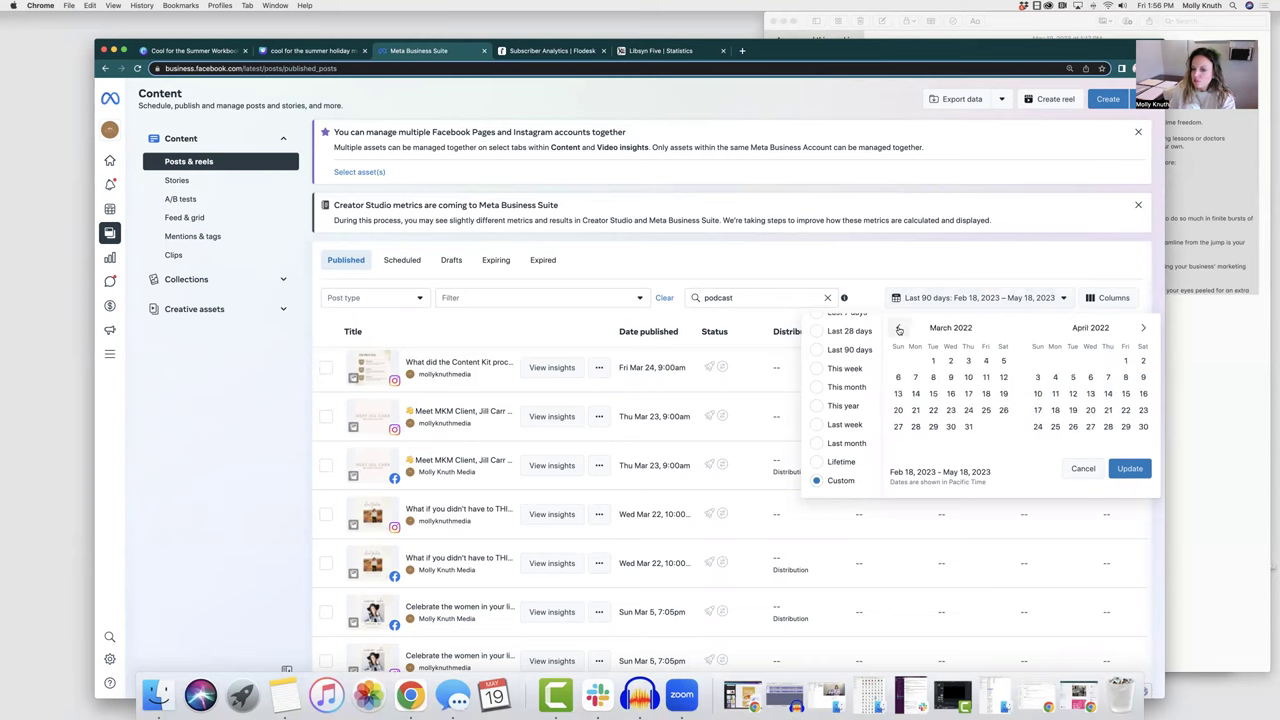
pyautogui.click(930, 360)
# Set the date range's end to December 31, 2022 and update the list of published posts.
pyautogui.click(1138, 329)
pyautogui.tripleClick(1138, 329)
pyautogui.tripleClick(1138, 329)
pyautogui.doubleClick(1138, 329)
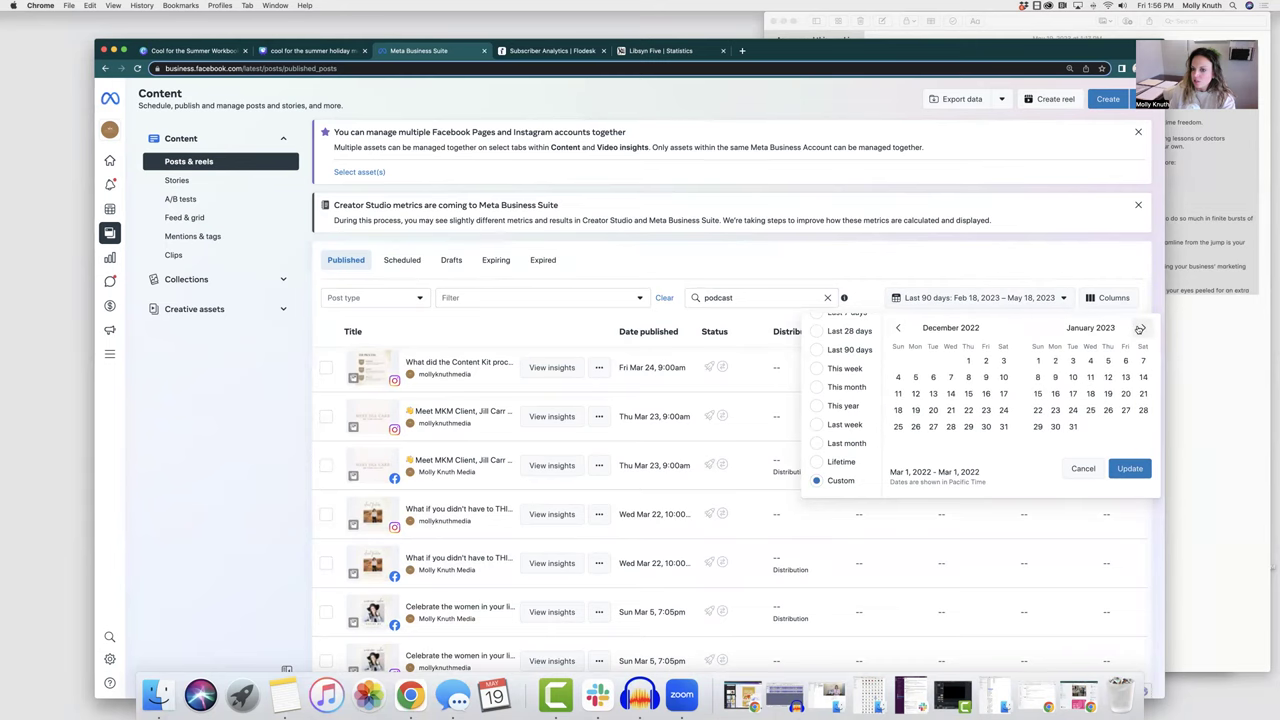
pyautogui.click(1004, 428)
pyautogui.click(1146, 477)
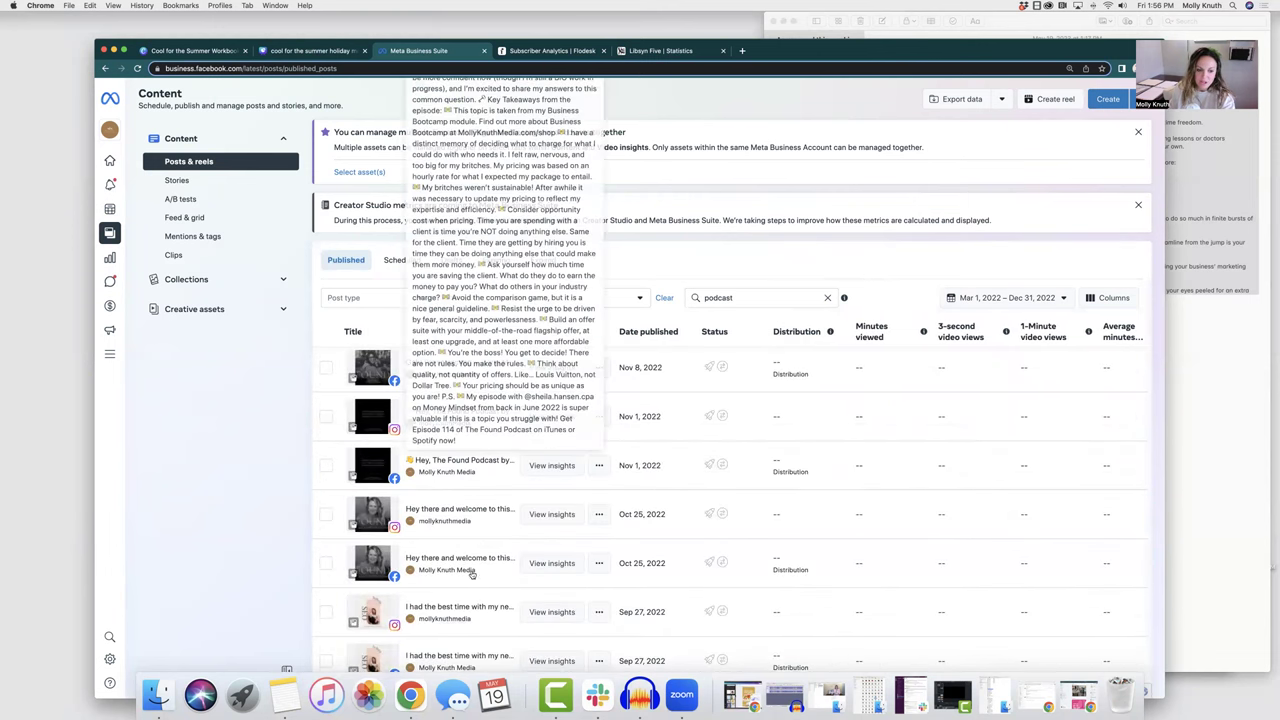
# Look through the 2022 podcast posts, open the August 29 Facebook post featuring Rendered Unique, and examine its performance and feed preview.
pyautogui.scroll(-3, 470, 560)
pyautogui.scroll(-5, 543, 520)
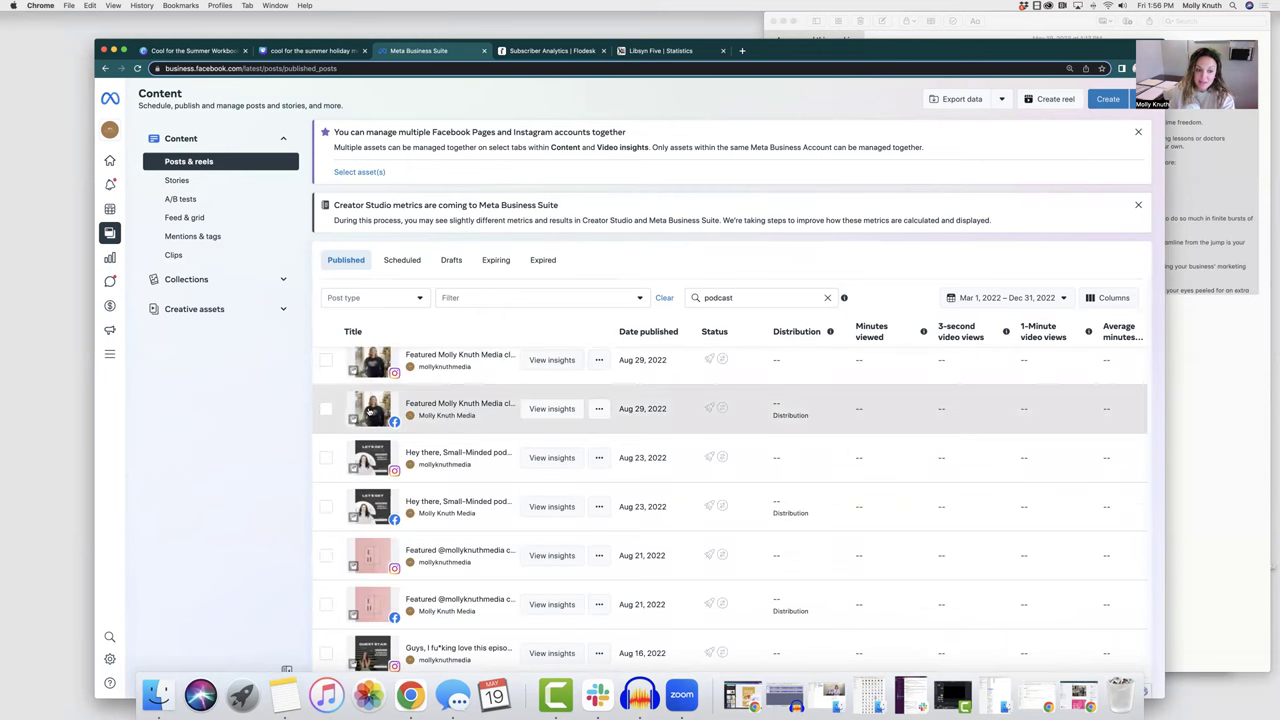
pyautogui.click(370, 410)
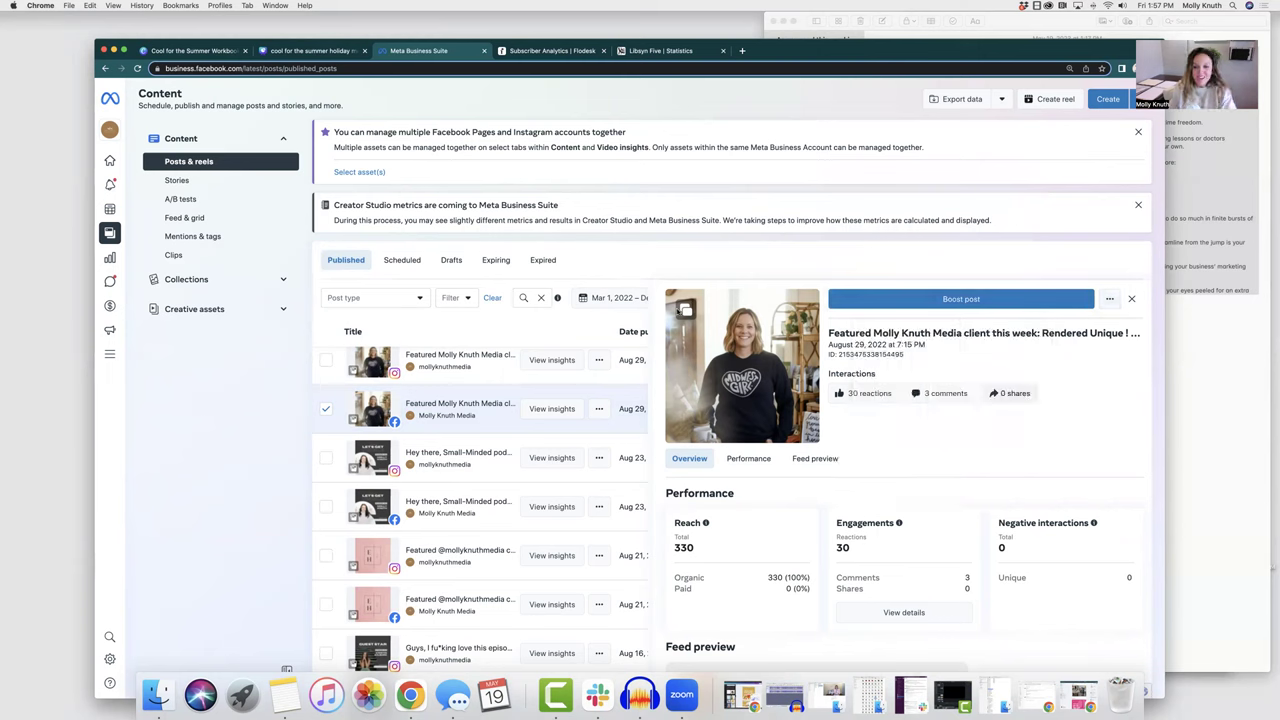
pyautogui.click(1106, 302)
pyautogui.click(1059, 329)
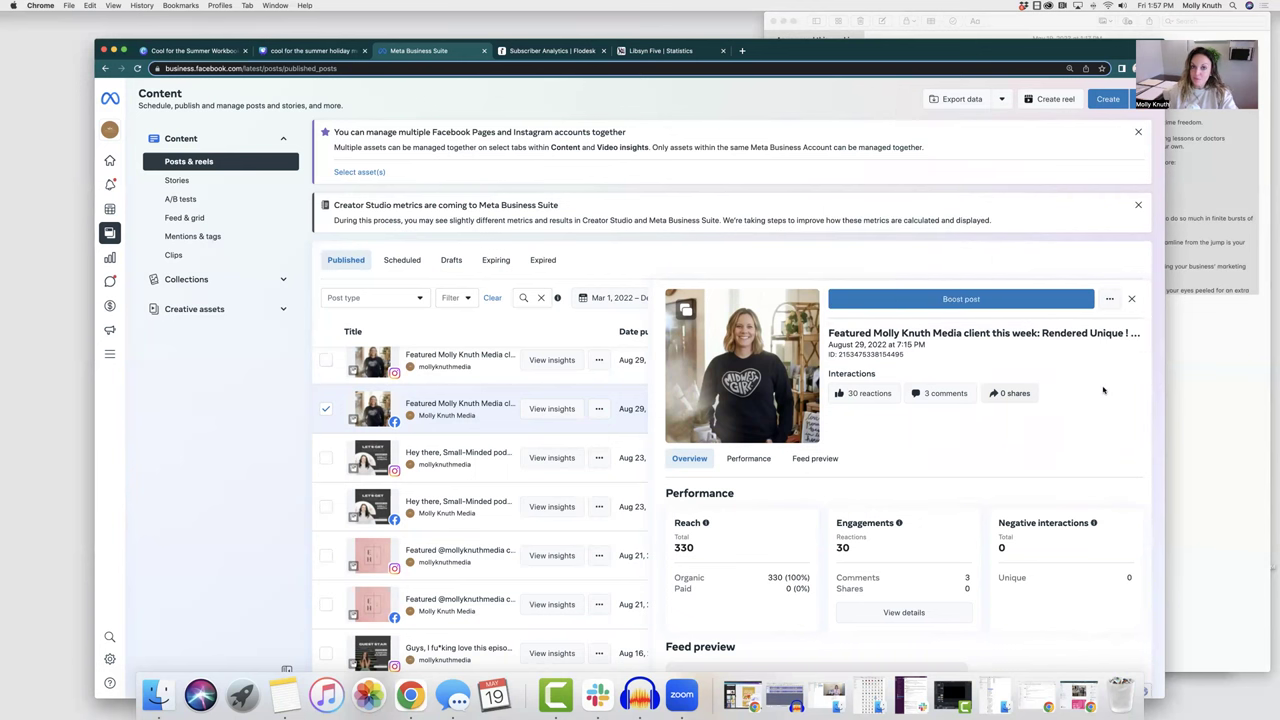
pyautogui.scroll(-8, 1104, 390)
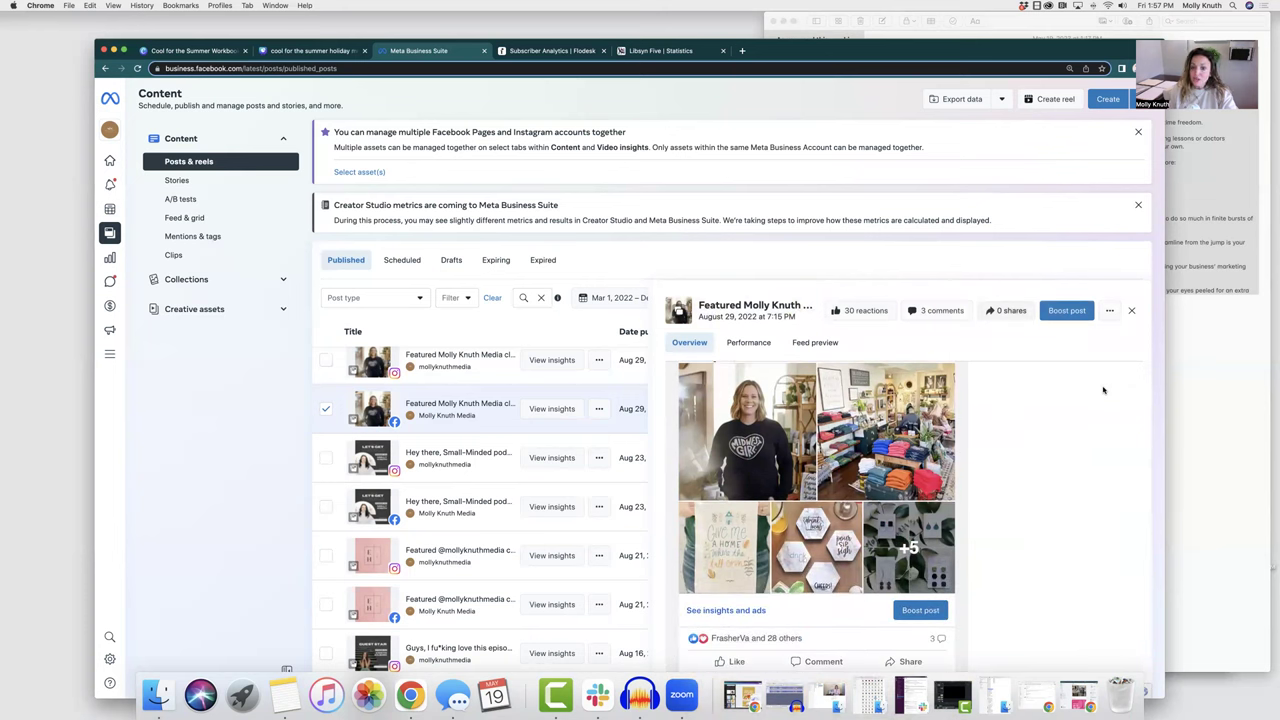
pyautogui.scroll(3, 1104, 390)
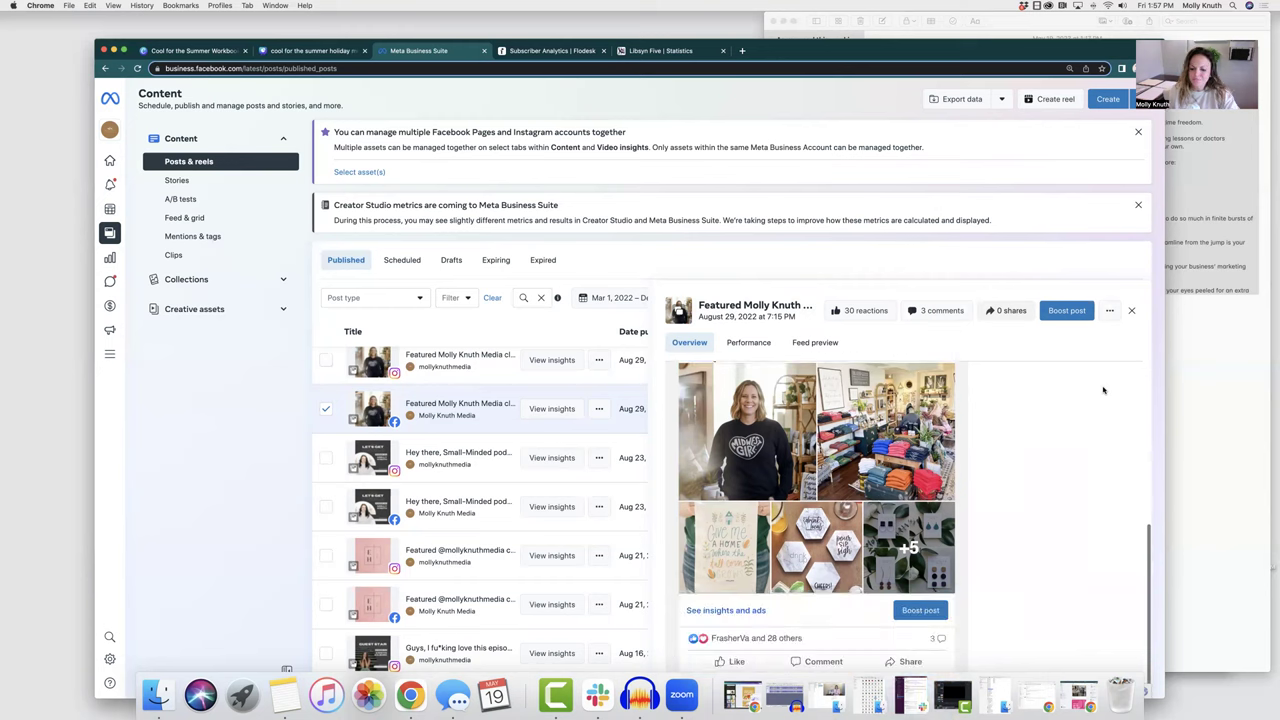
pyautogui.click(778, 543)
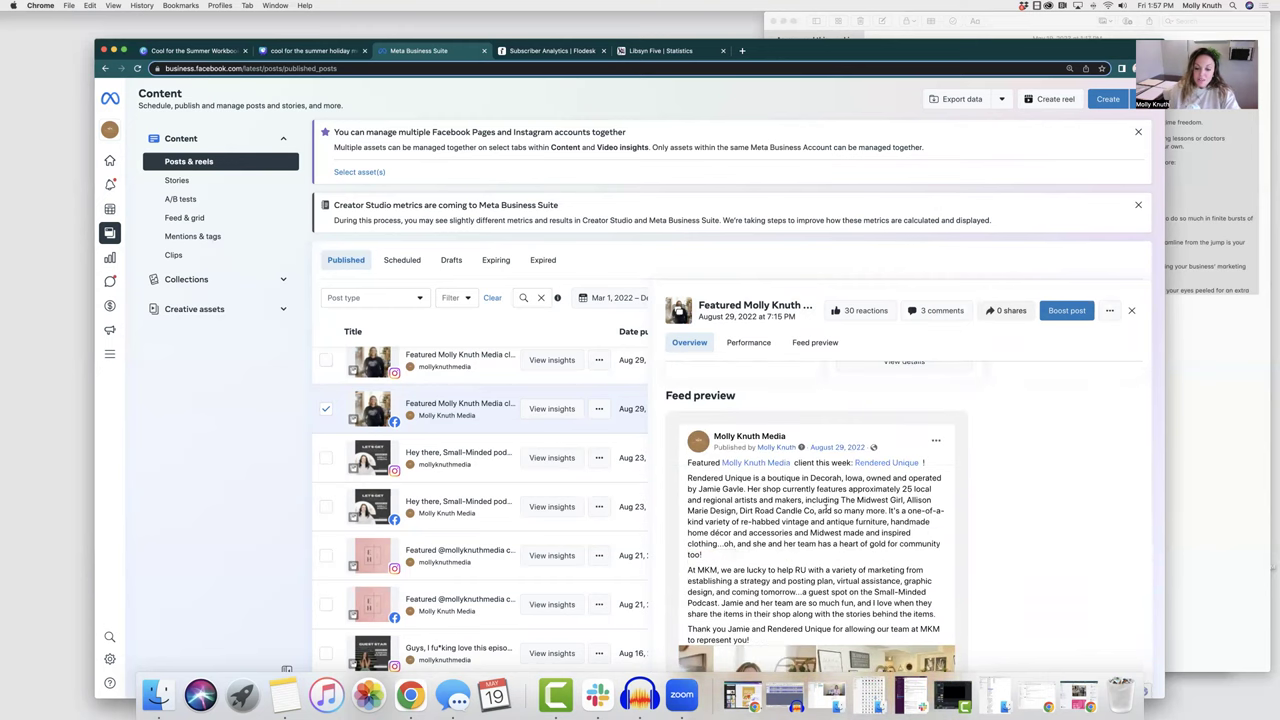